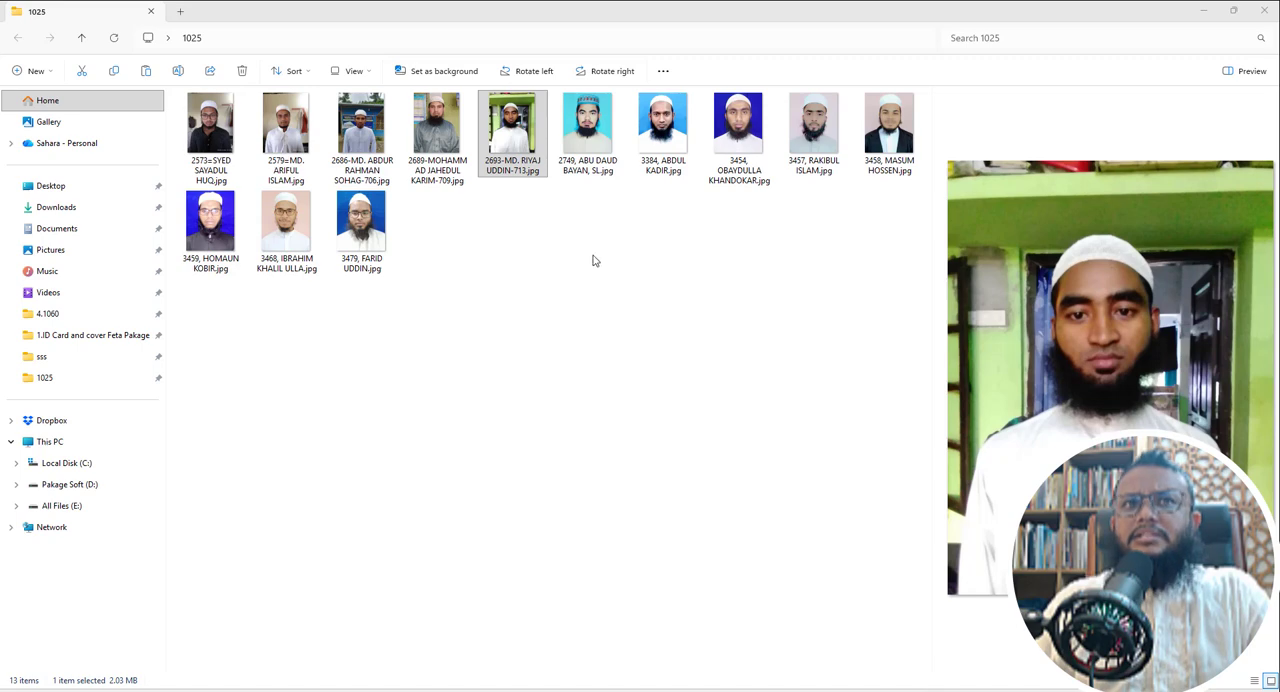
- Display the photos in folder 1025 as extra large icons and look through all of them
{"action": "left_click", "coordinate": [353, 74]}
{"action": "left_click", "coordinate": [357, 104]}
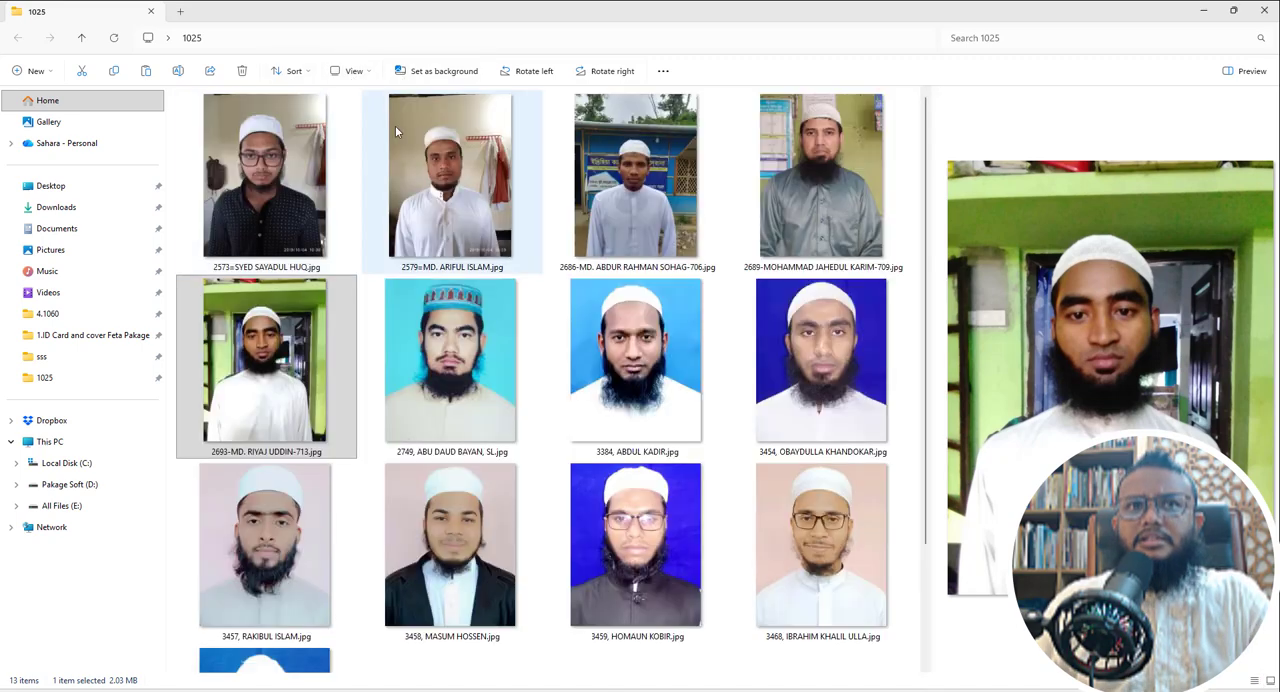
{"action": "scroll", "coordinate": [500, 240], "scroll_direction": "down", "scroll_amount": 2}
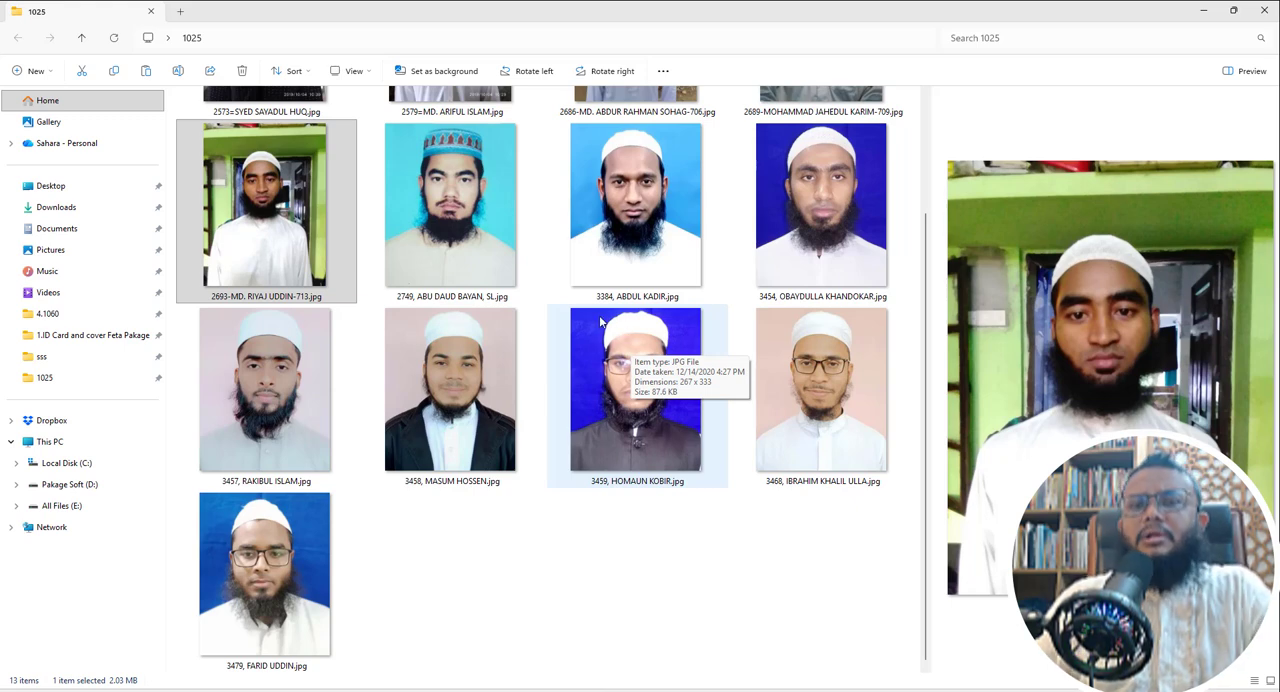
- Minimise the photo folder window and launch Adobe Photoshop 2021
{"action": "left_click", "coordinate": [1204, 12]}
{"action": "key", "text": "super"}
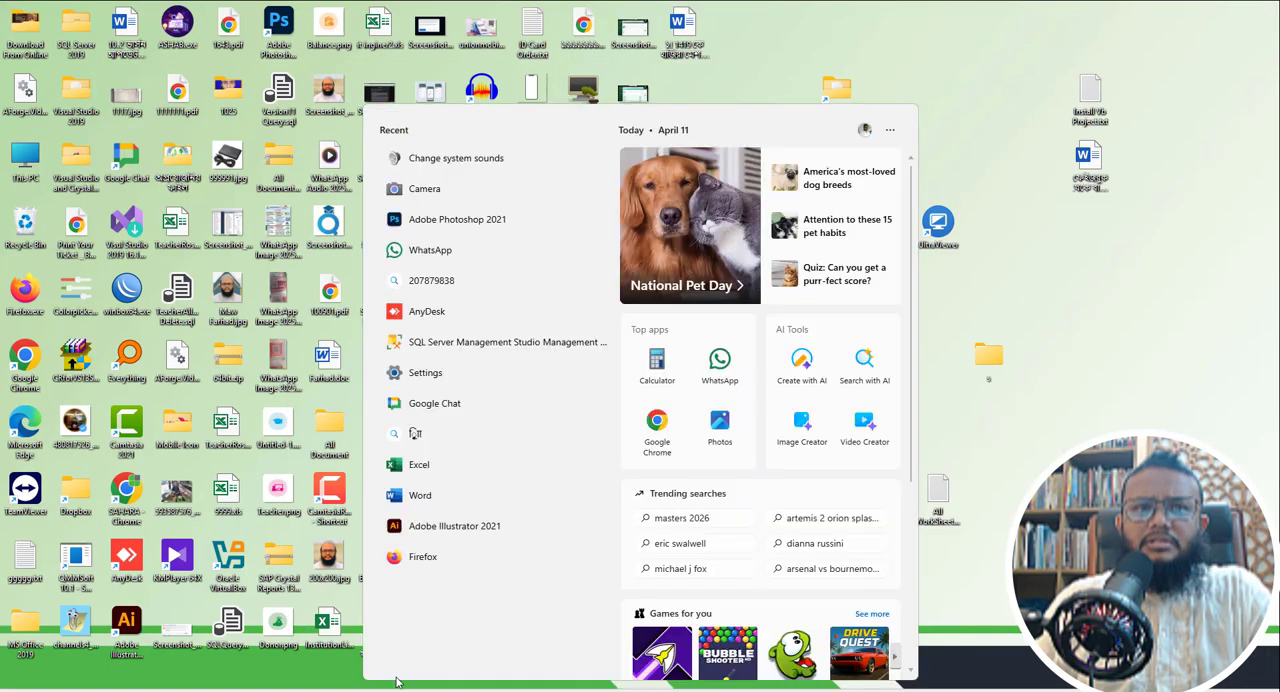
{"action": "left_click", "coordinate": [449, 222]}
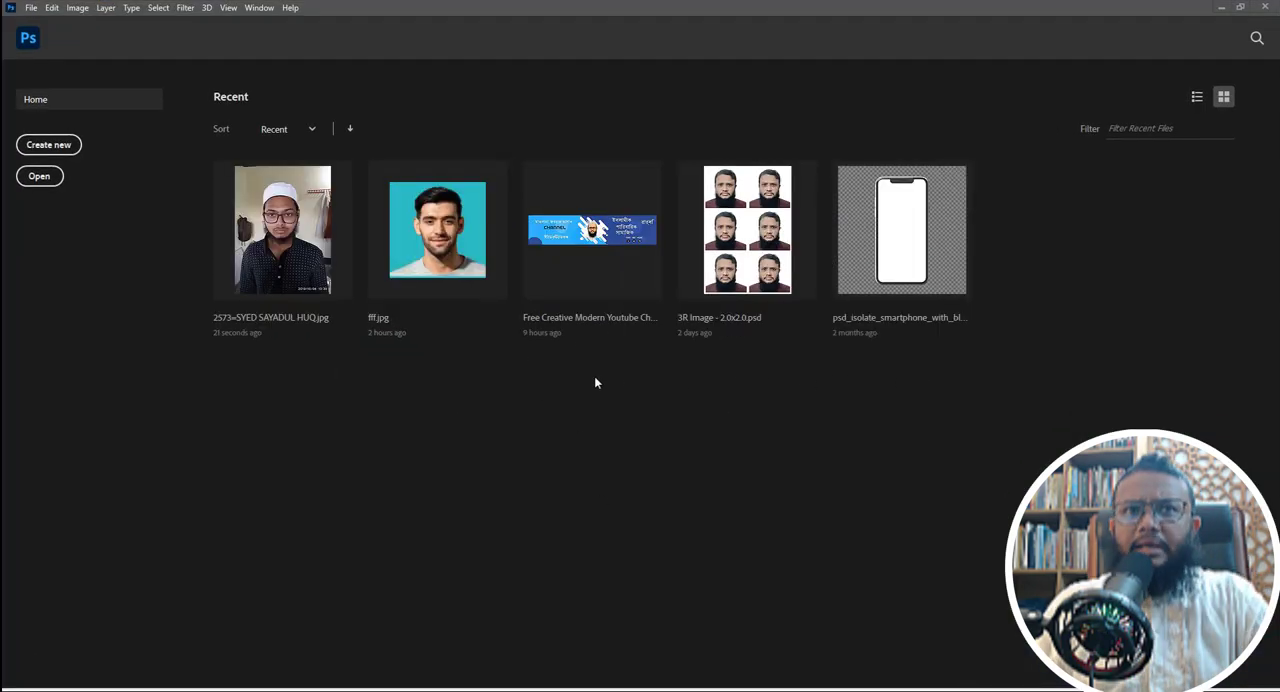
- Open the portrait JPG whose file name starts with 3454 from the Desktop folder 1025
{"action": "left_click", "coordinate": [31, 9]}
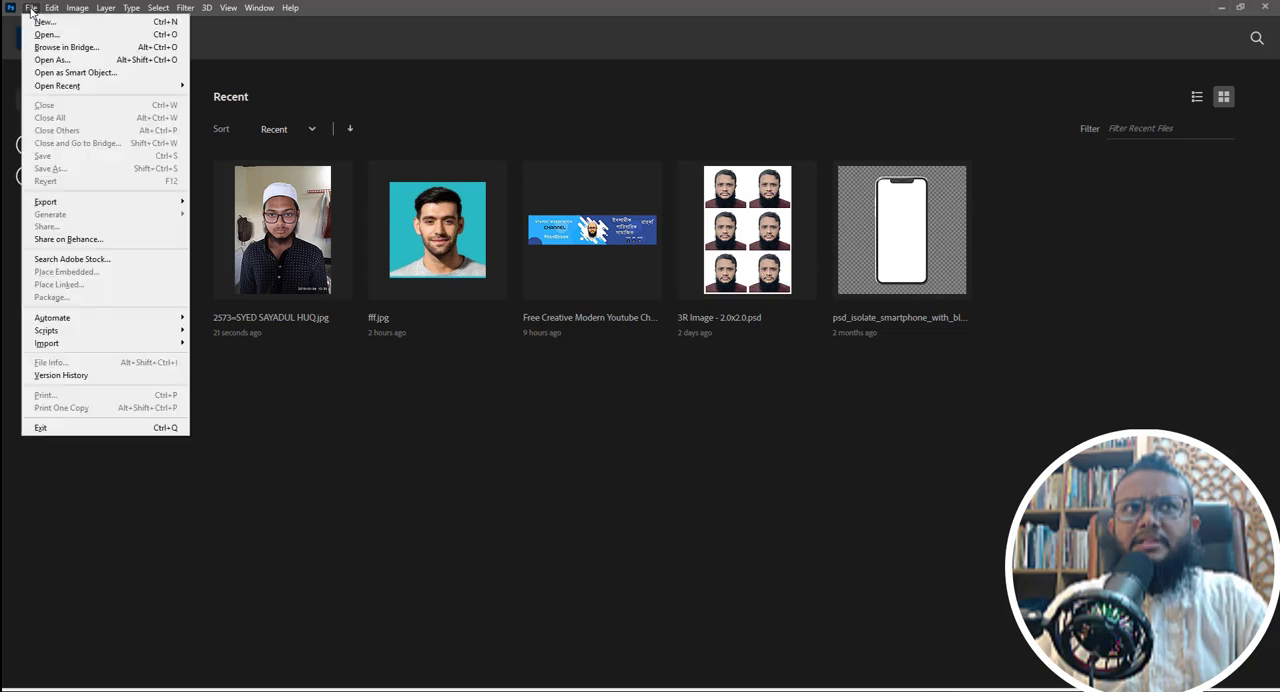
{"action": "left_click", "coordinate": [36, 37]}
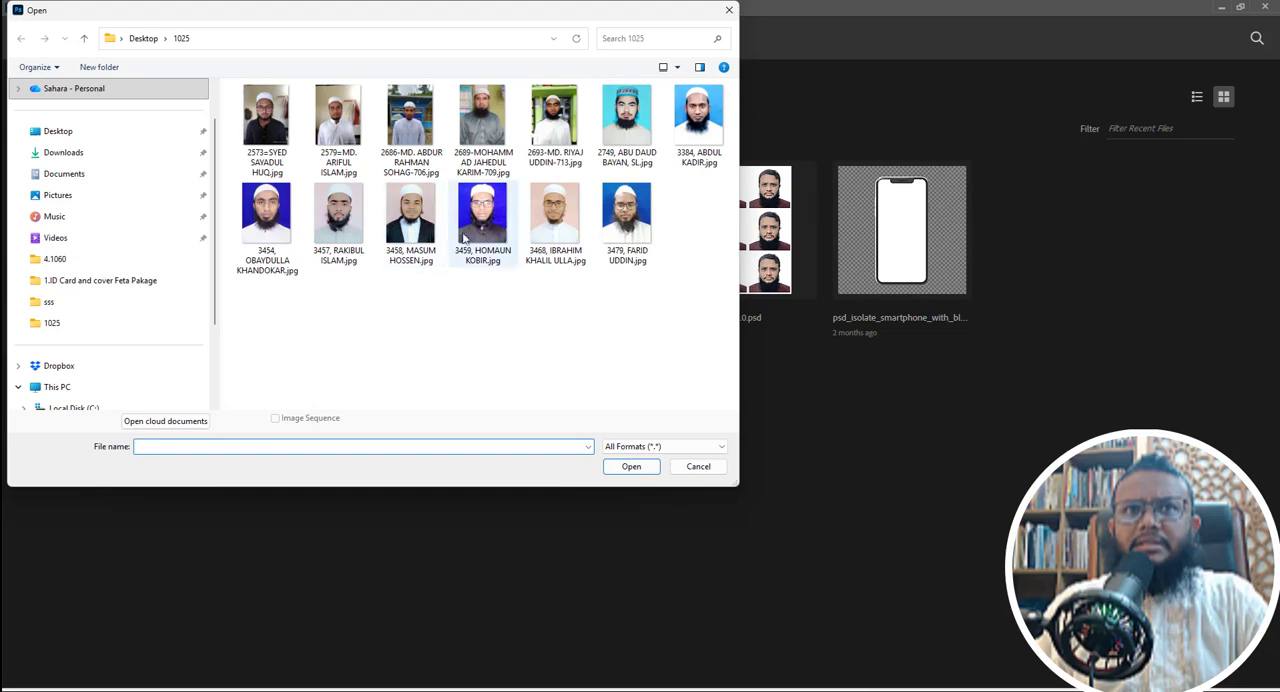
{"action": "left_click", "coordinate": [266, 215]}
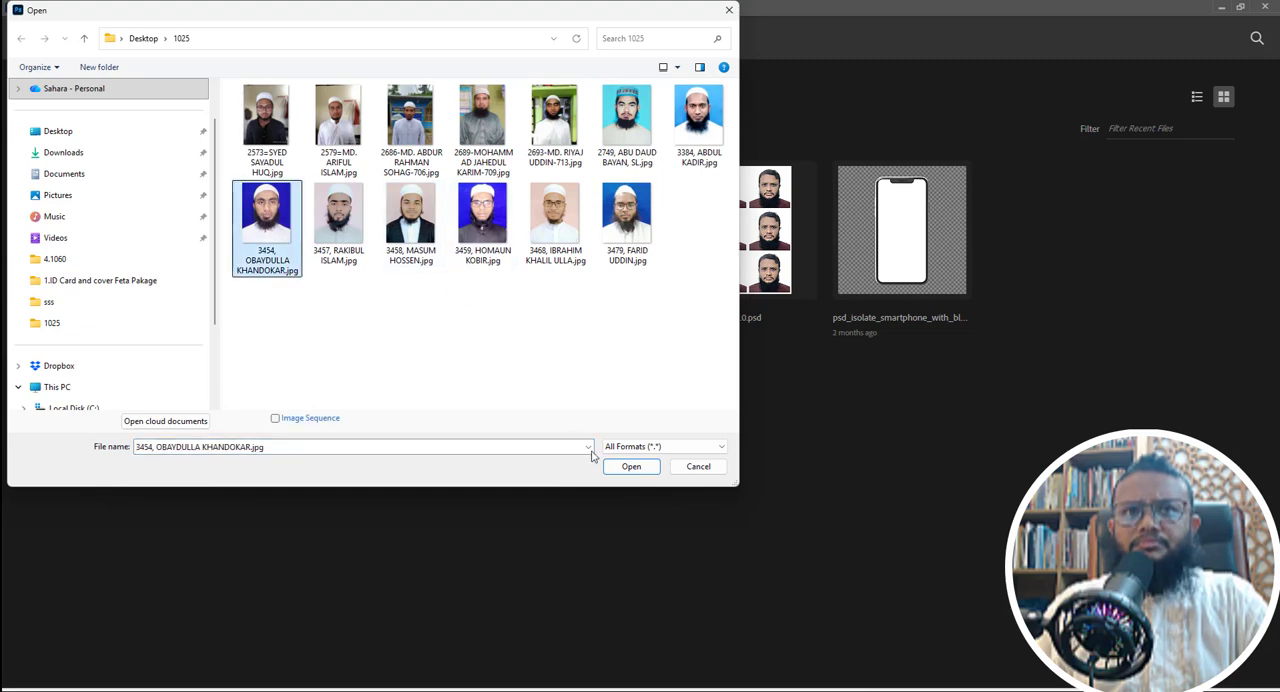
{"action": "left_click", "coordinate": [622, 466]}
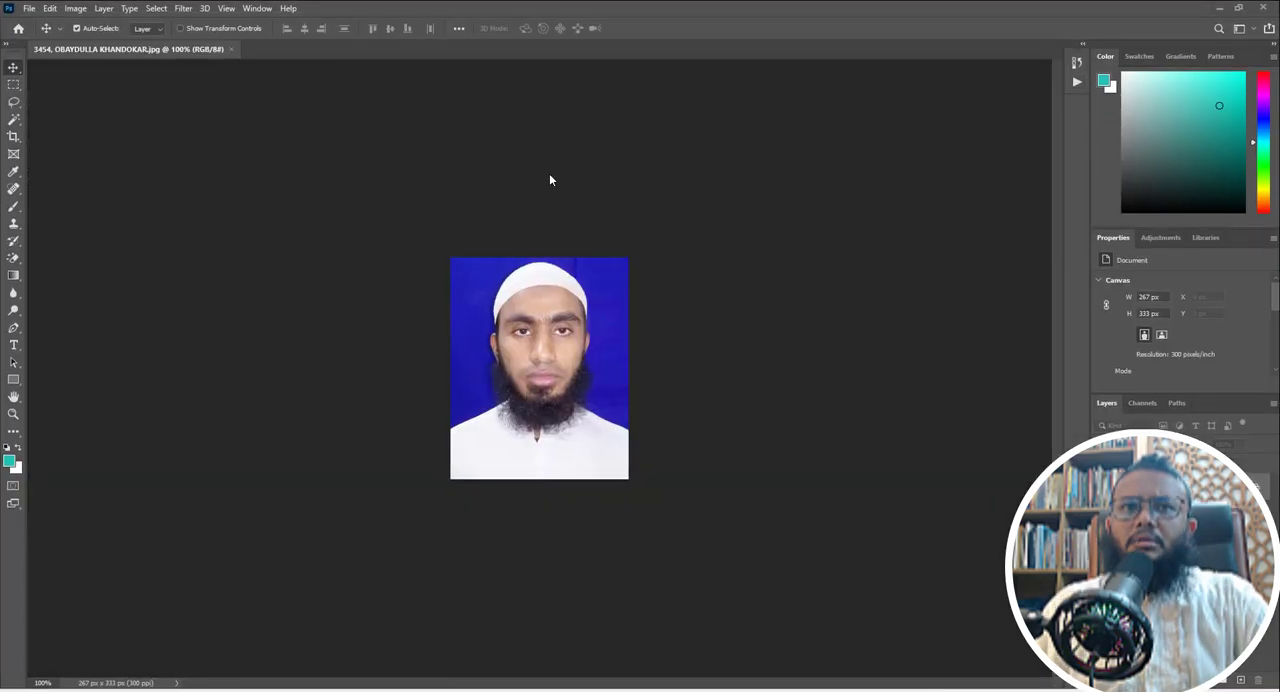
- Show the Actions panel and lengthen it so the whole list of default actions fits
{"action": "left_click", "coordinate": [259, 10]}
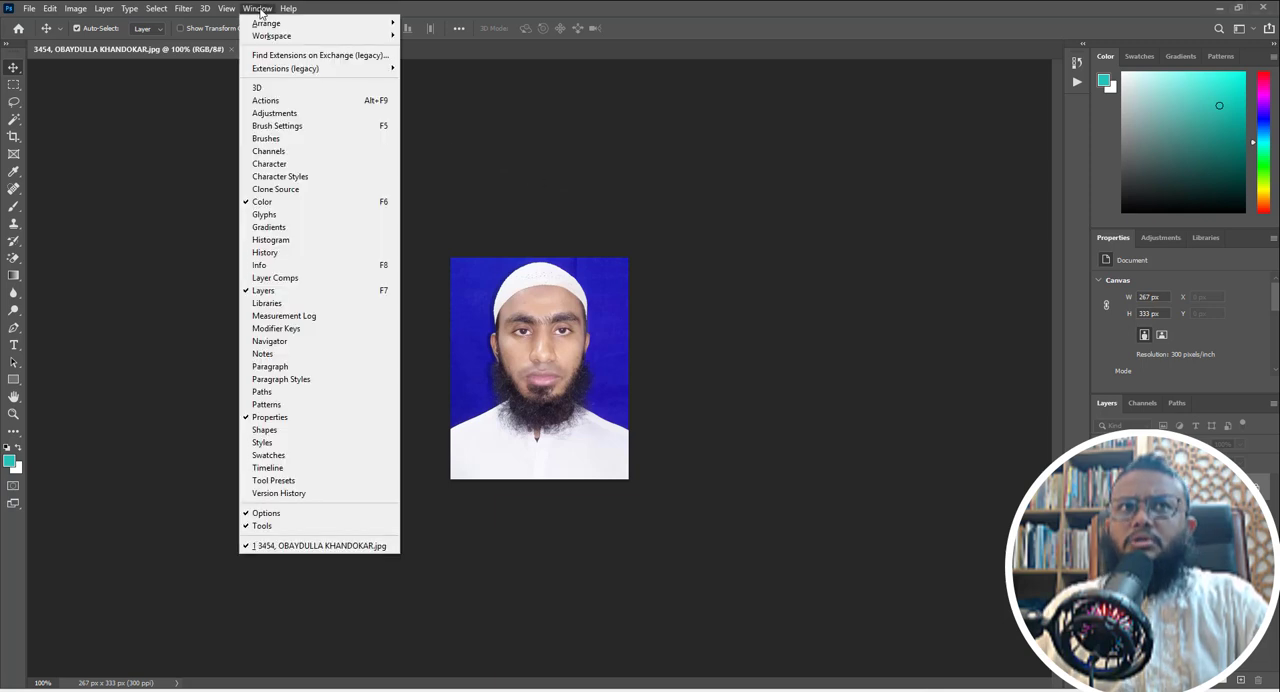
{"action": "left_click", "coordinate": [283, 101]}
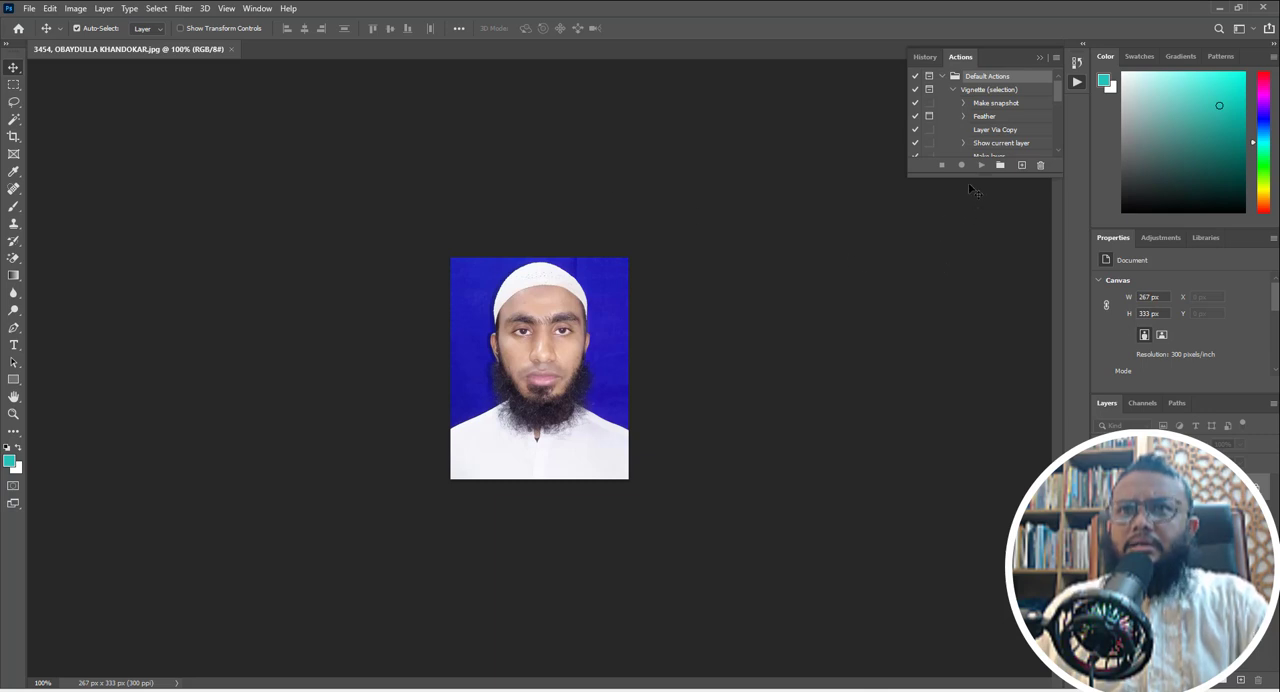
{"action": "left_click_drag", "start_coordinate": [969, 174], "coordinate": [968, 392]}
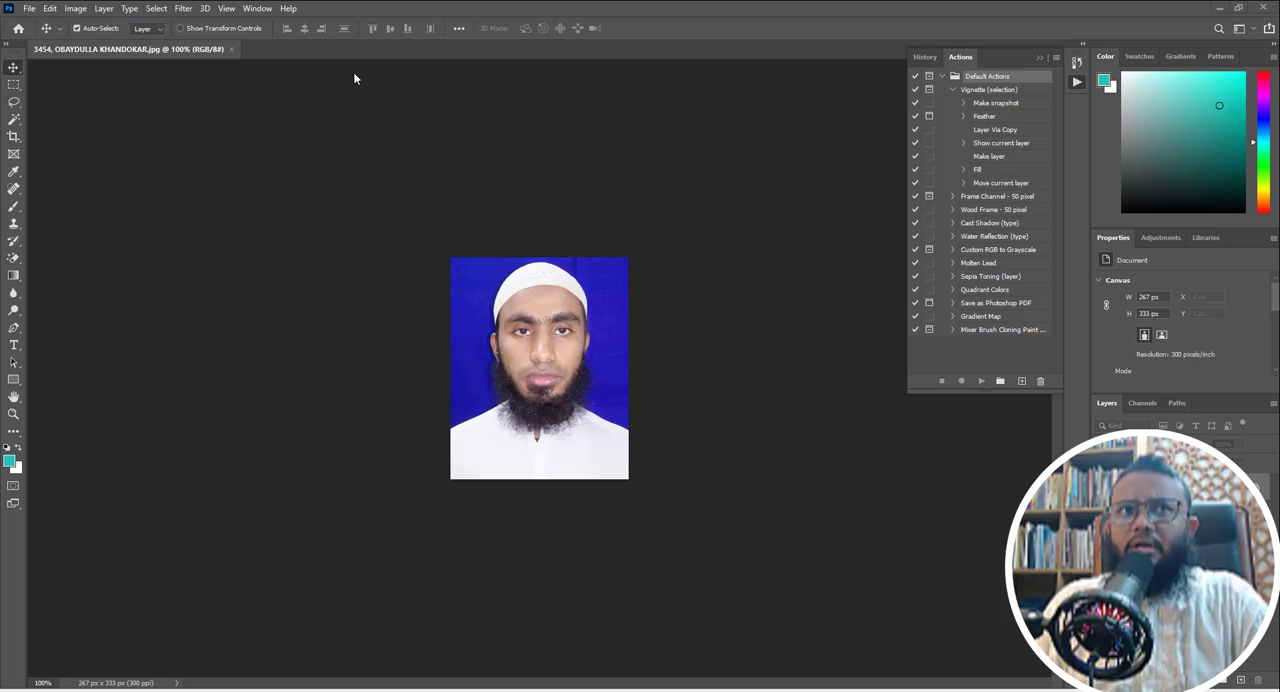
{"action": "left_click", "coordinate": [258, 9]}
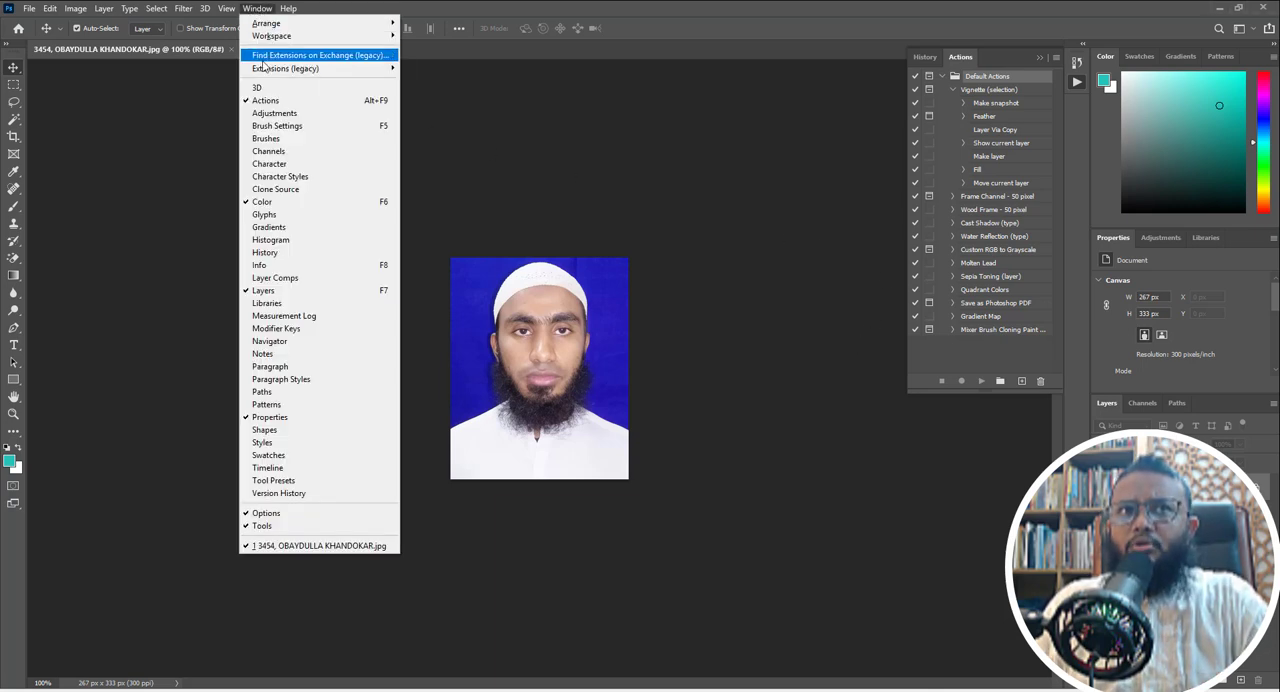
{"action": "left_click", "coordinate": [623, 150]}
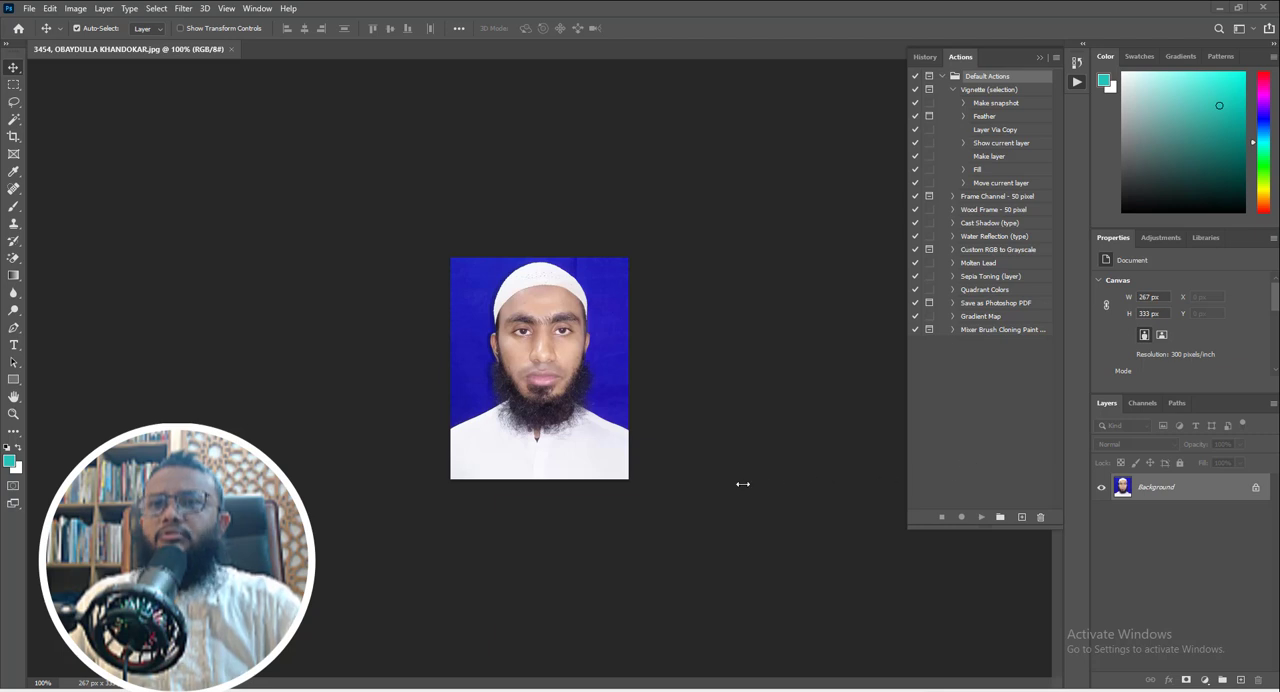
- Create a new action set named with the presenter's first name
{"action": "left_click", "coordinate": [1000, 517]}
{"action": "left_click_drag", "start_coordinate": [646, 206], "coordinate": [686, 206]}
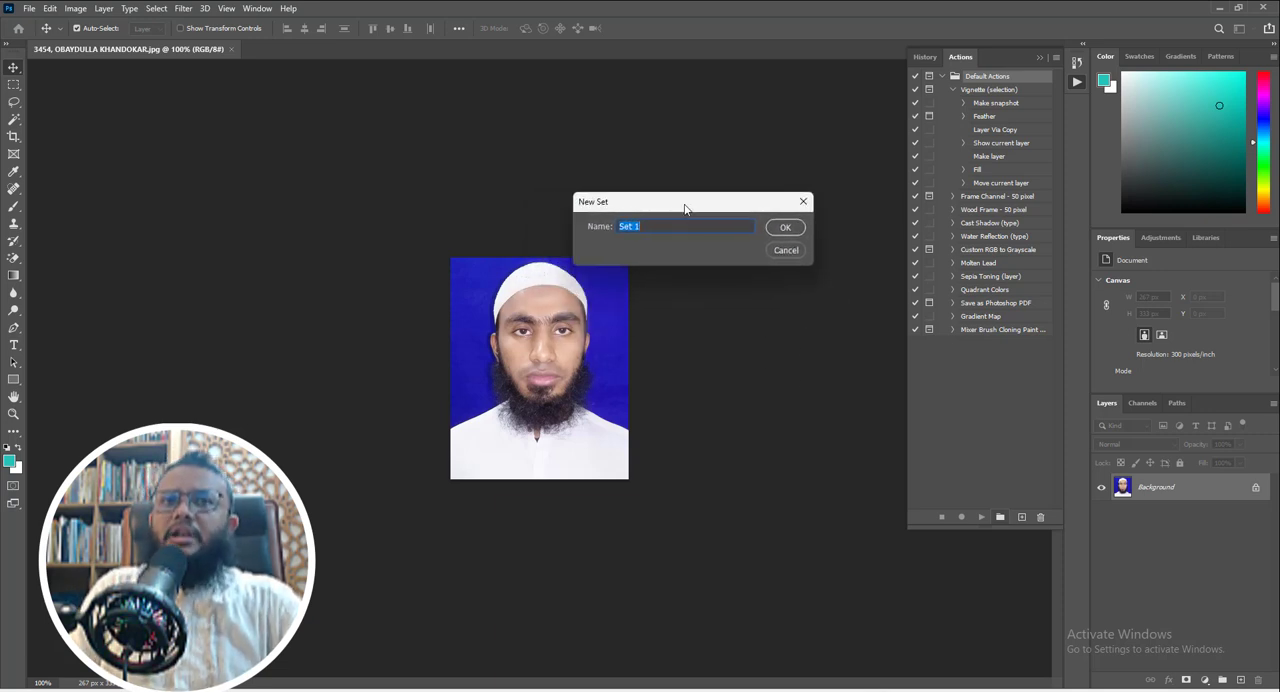
{"action": "type", "text": "Far"}
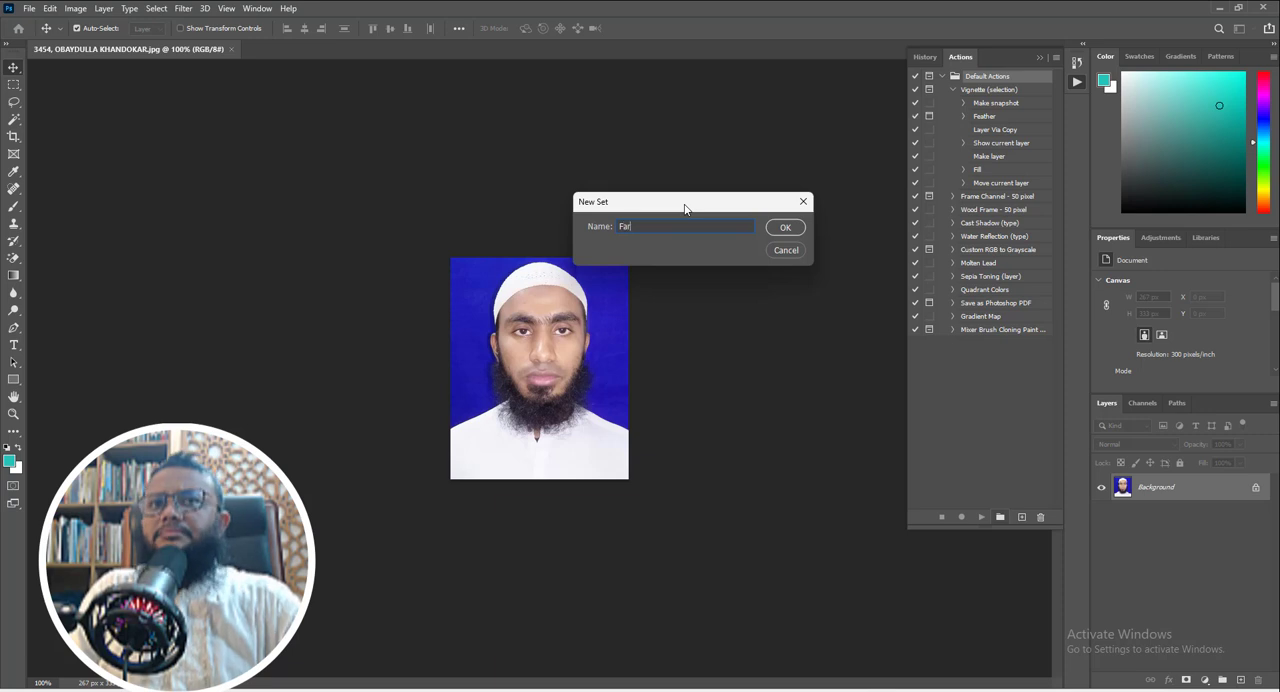
{"action": "type", "text": "had"}
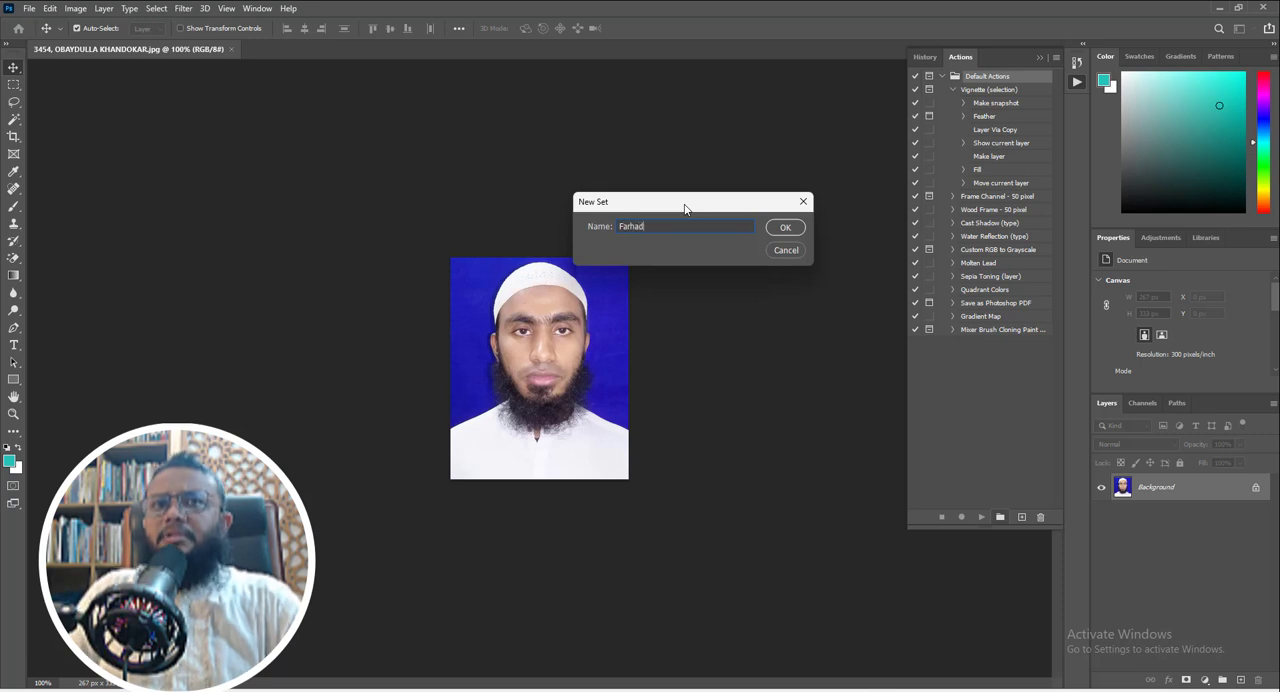
{"action": "left_click", "coordinate": [783, 228]}
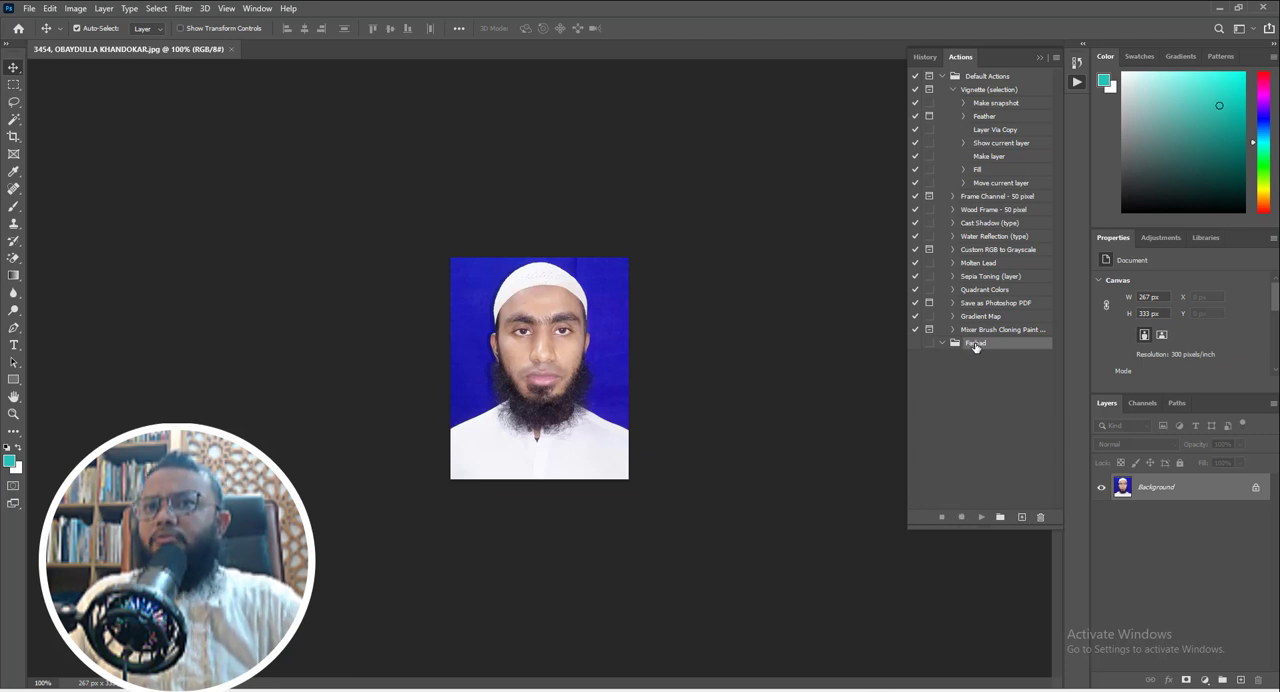
- Create an action named BGColorChange in the new custom set and start recording it
{"action": "left_click", "coordinate": [1021, 518]}
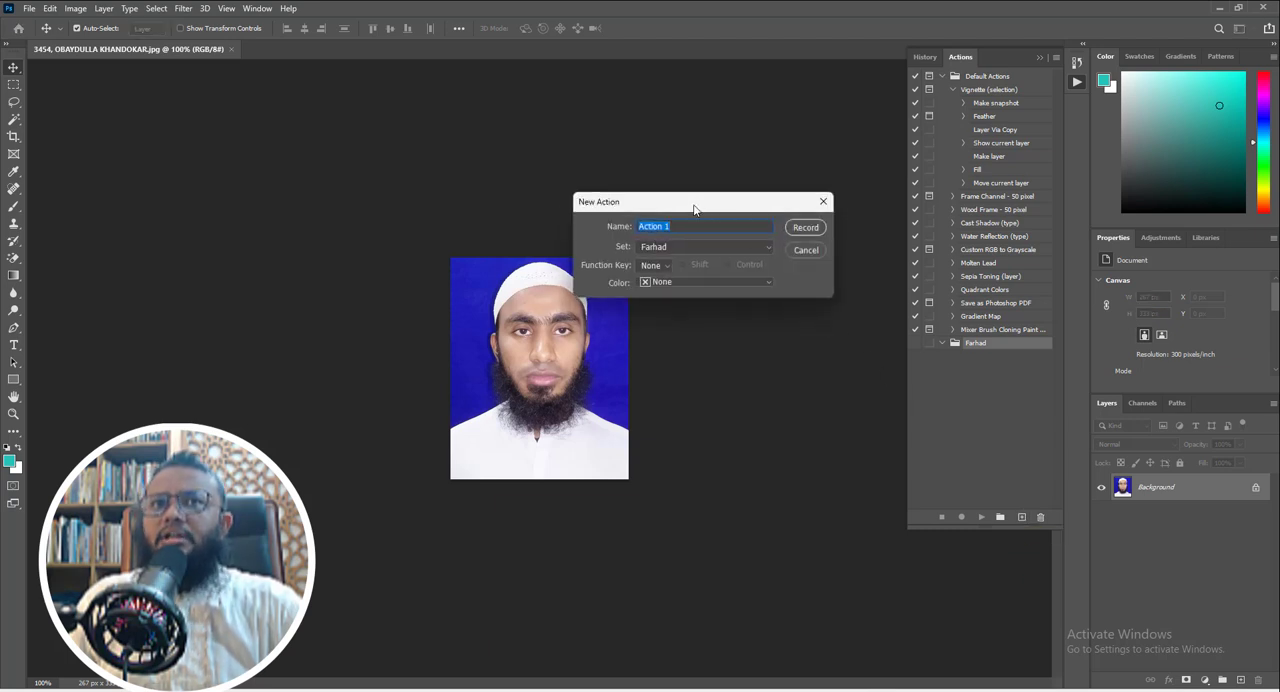
{"action": "left_click_drag", "start_coordinate": [694, 206], "coordinate": [681, 209]}
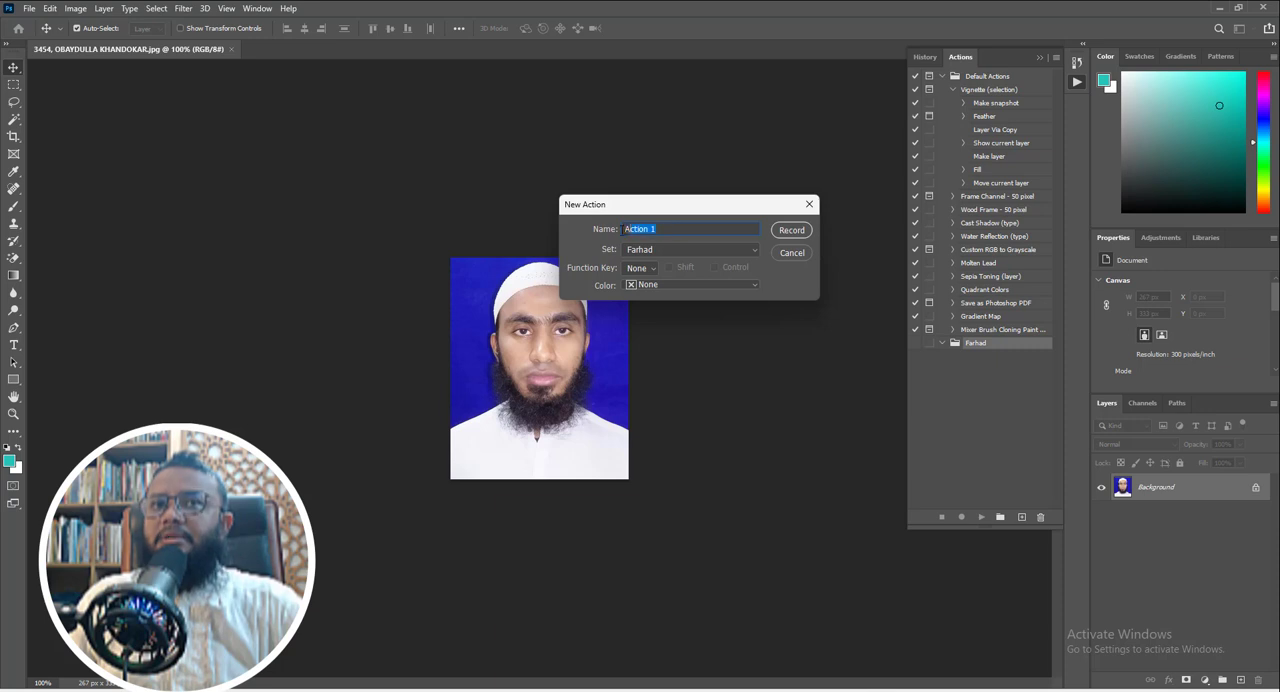
{"action": "type", "text": "B"}
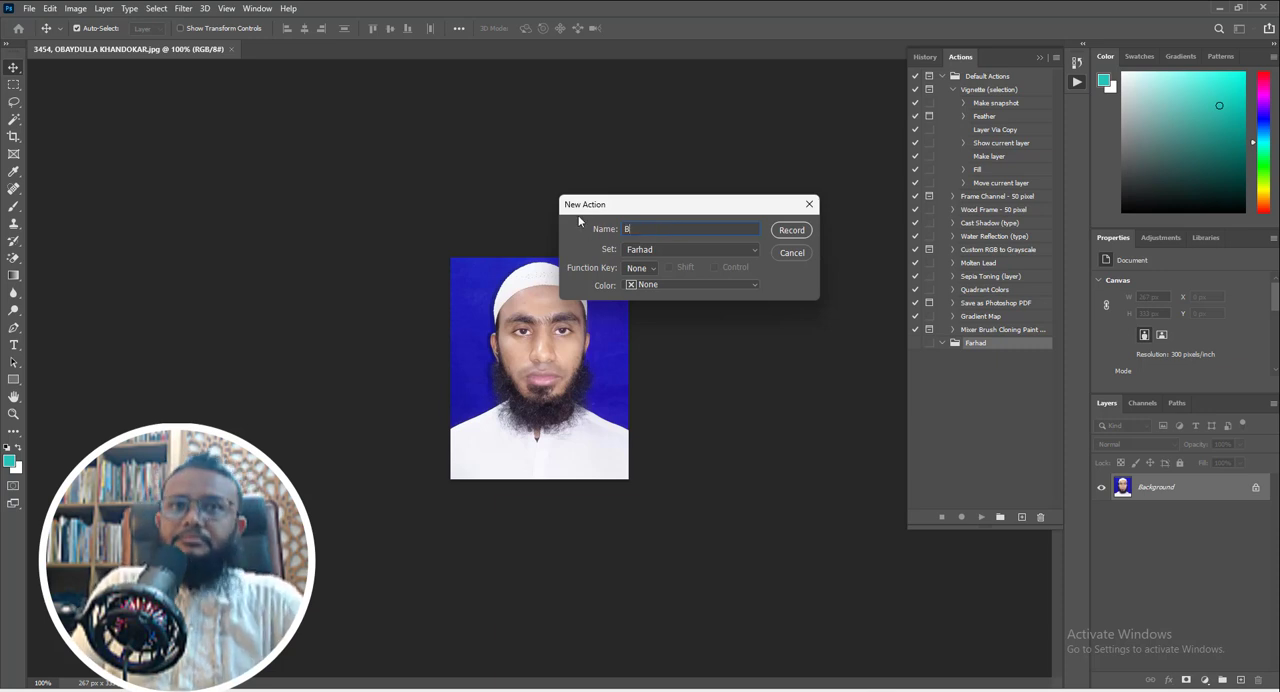
{"action": "type", "text": "G"}
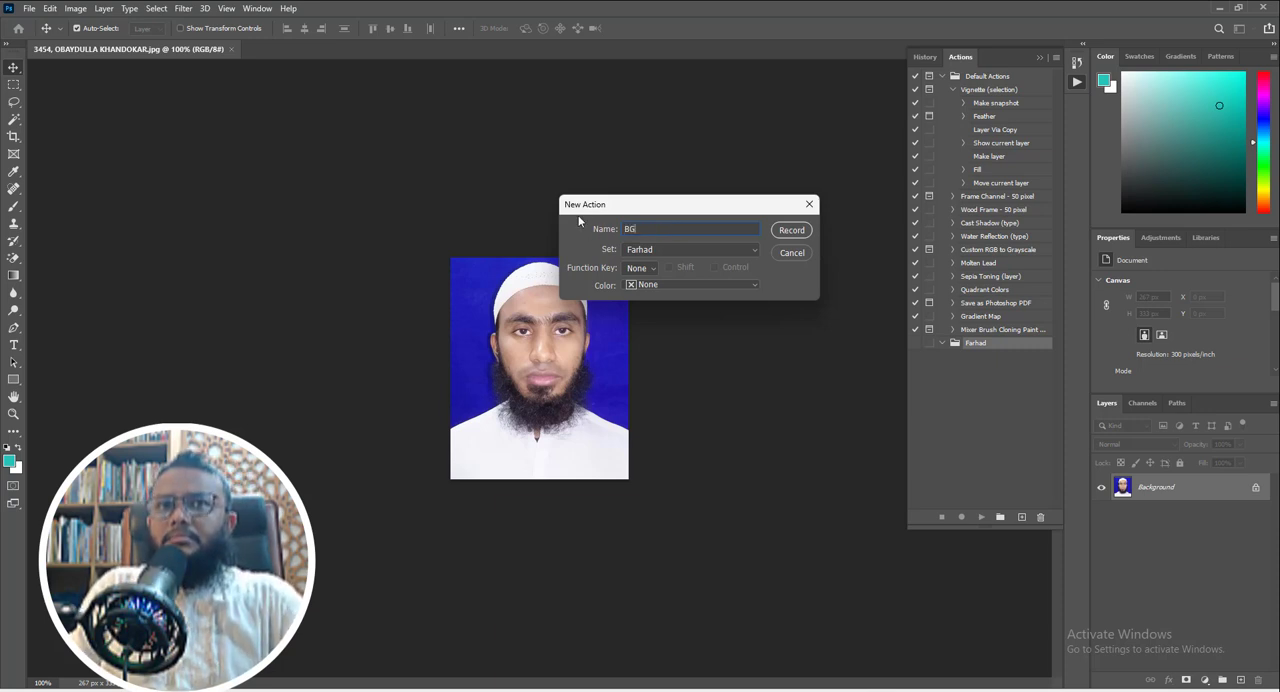
{"action": "type", "text": "ColorChange"}
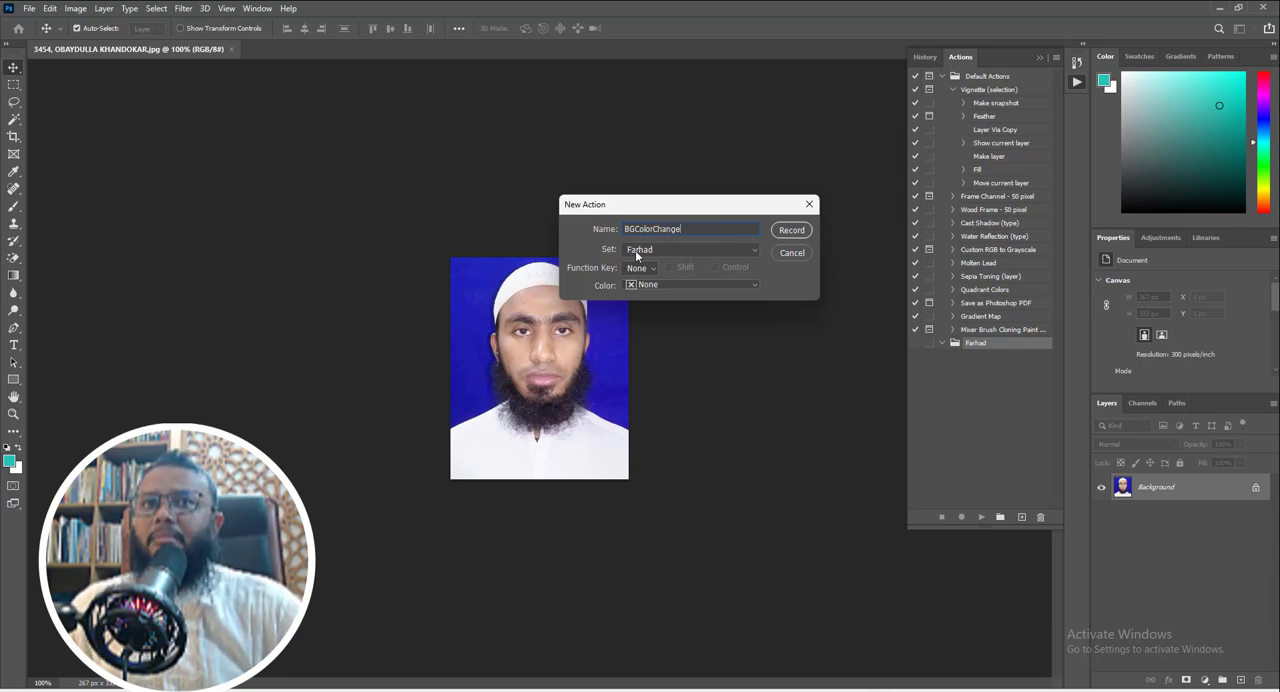
{"action": "left_click", "coordinate": [694, 257]}
{"action": "left_click", "coordinate": [691, 253]}
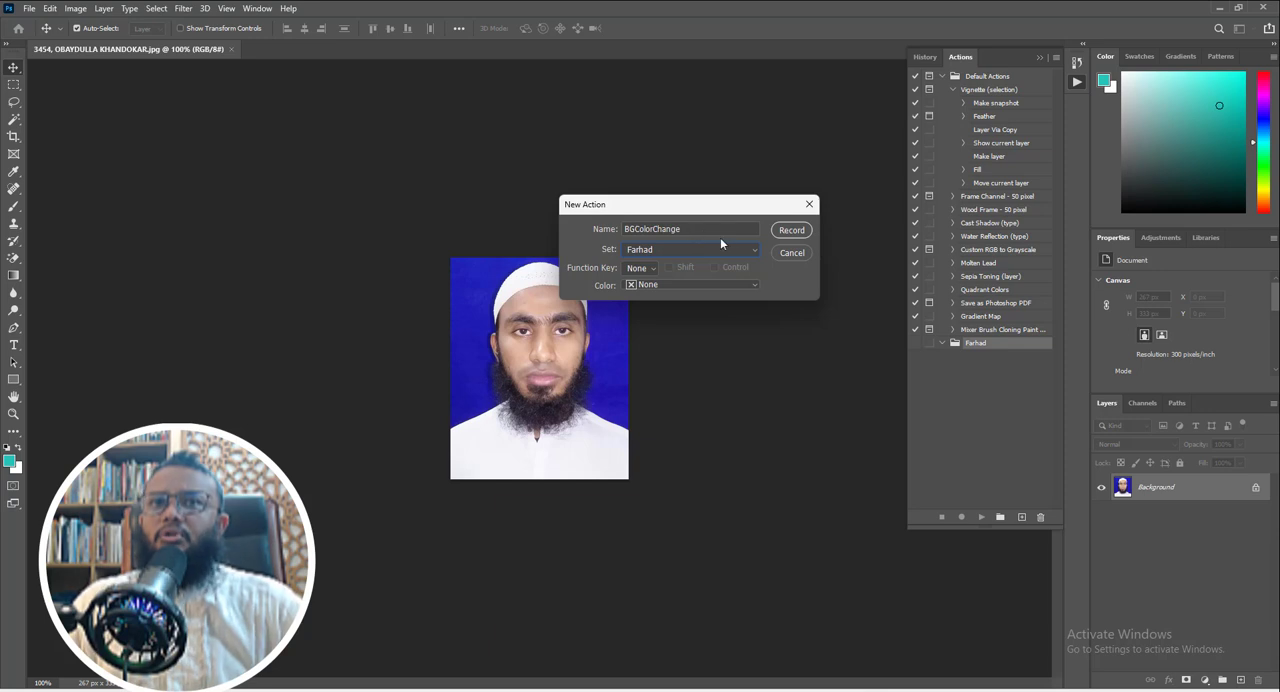
{"action": "left_click", "coordinate": [790, 231]}
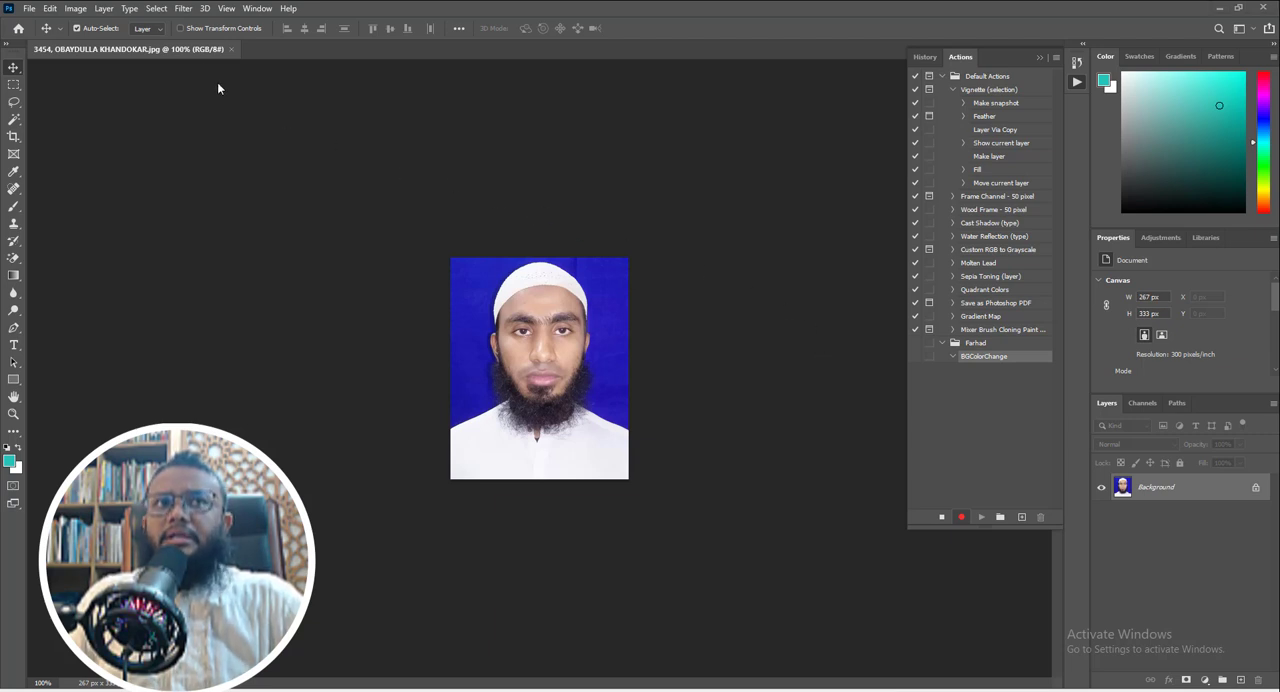
- Select the subject of the portrait and hide the background with a layer mask made from that selection
{"action": "left_click", "coordinate": [156, 9]}
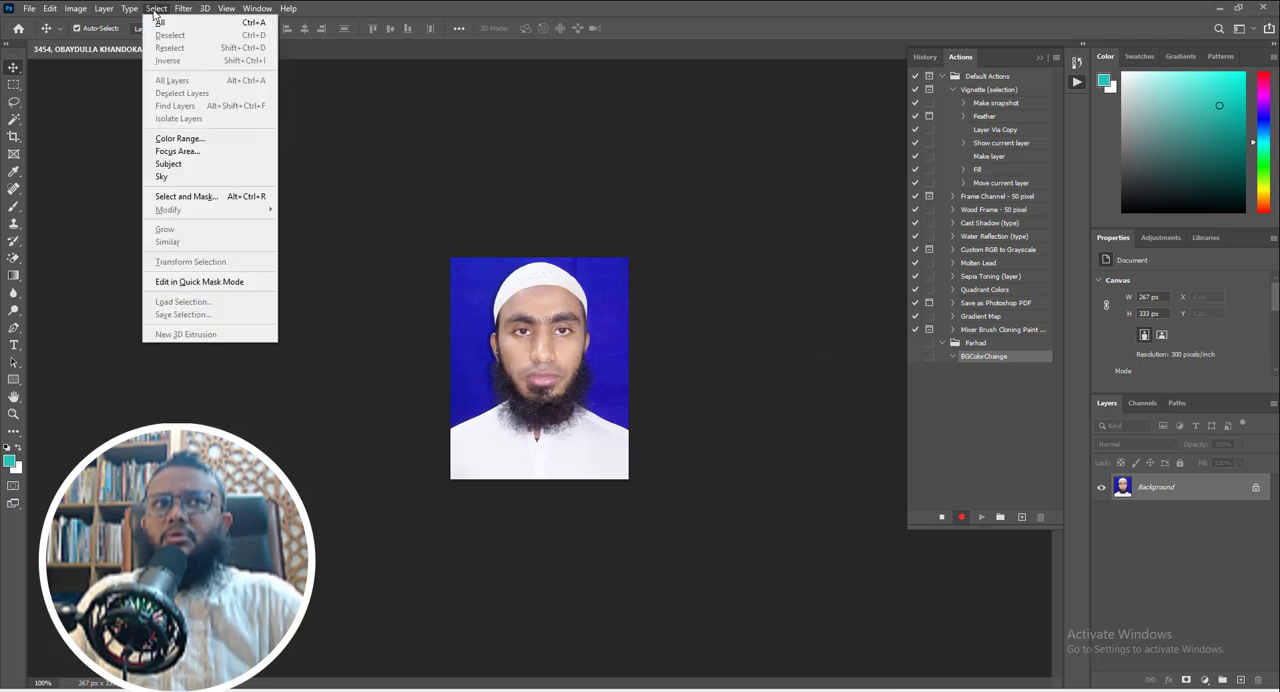
{"action": "left_click", "coordinate": [173, 165]}
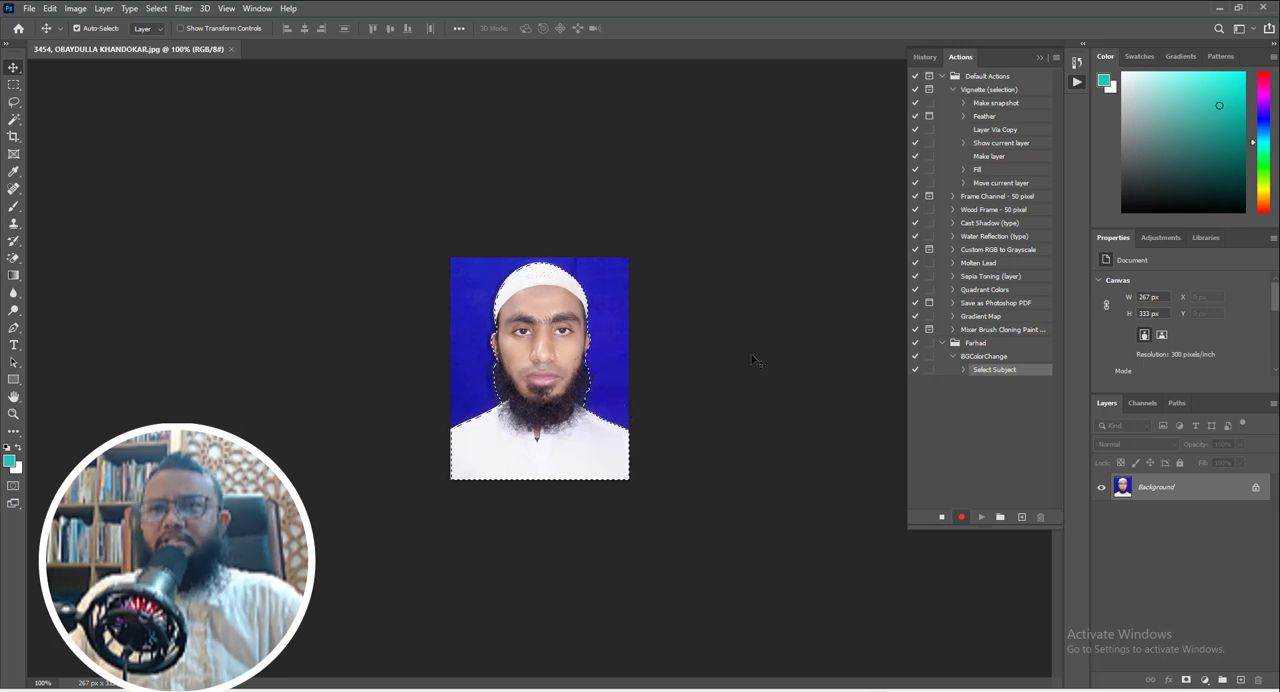
{"action": "key", "text": "ctrl+alt+r"}
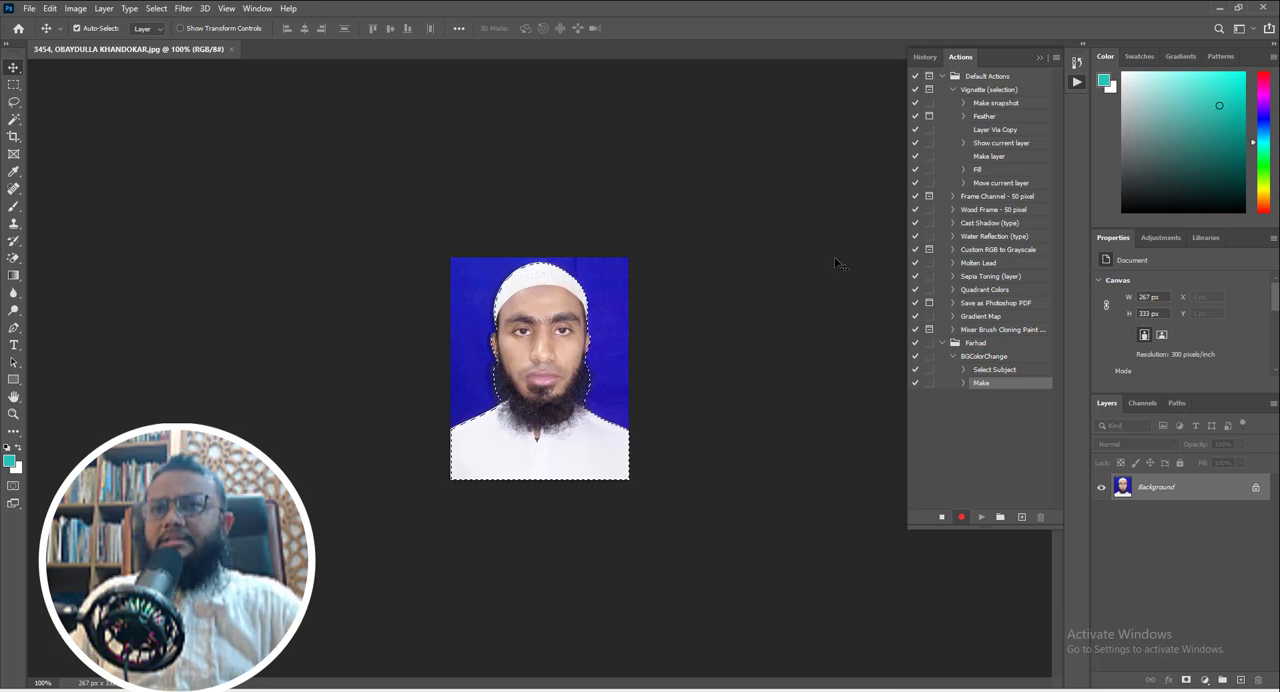
{"action": "left_click", "coordinate": [1186, 681]}
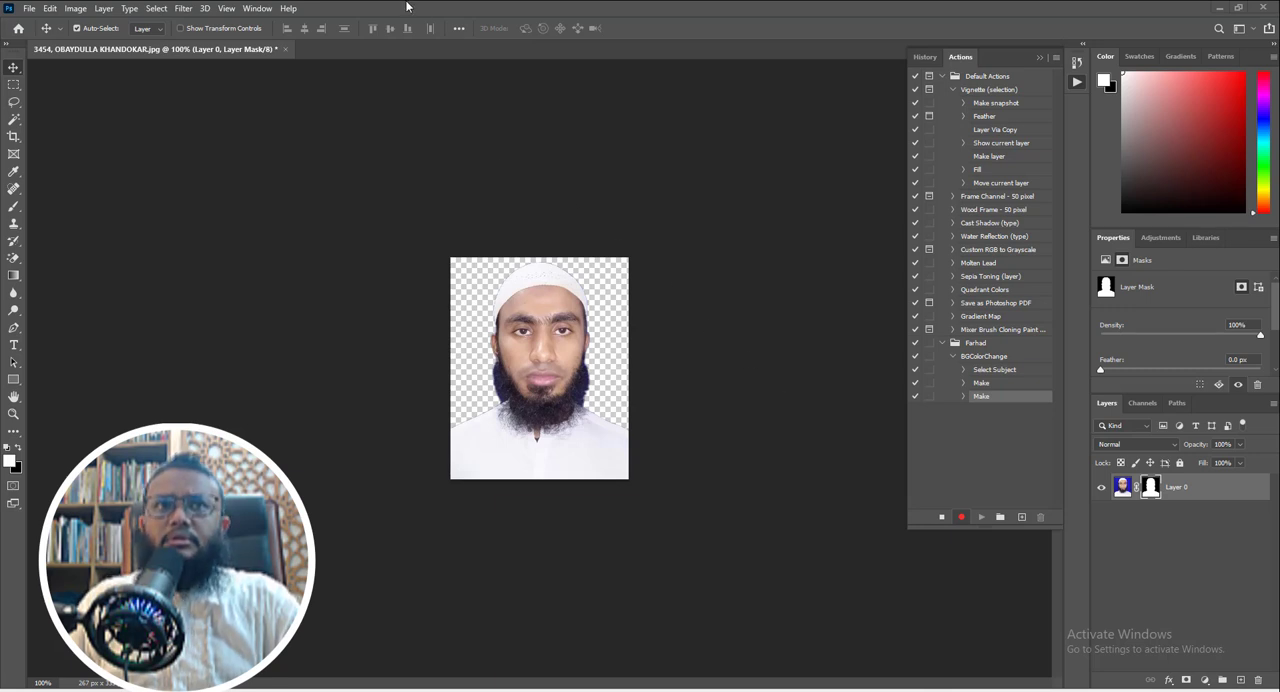
- Add a solid color fill layer above the masked portrait with the default name, Normal mode and 100% opacity
{"action": "left_click", "coordinate": [102, 9]}
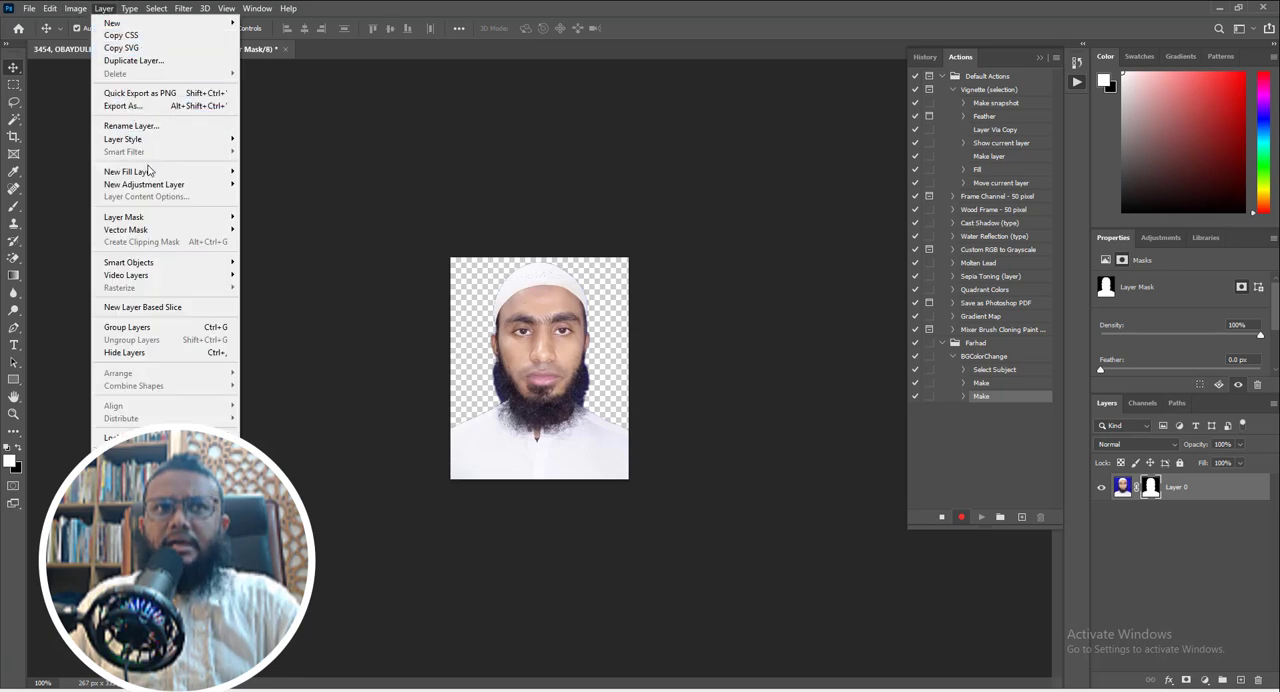
{"action": "mouse_move", "coordinate": [137, 176]}
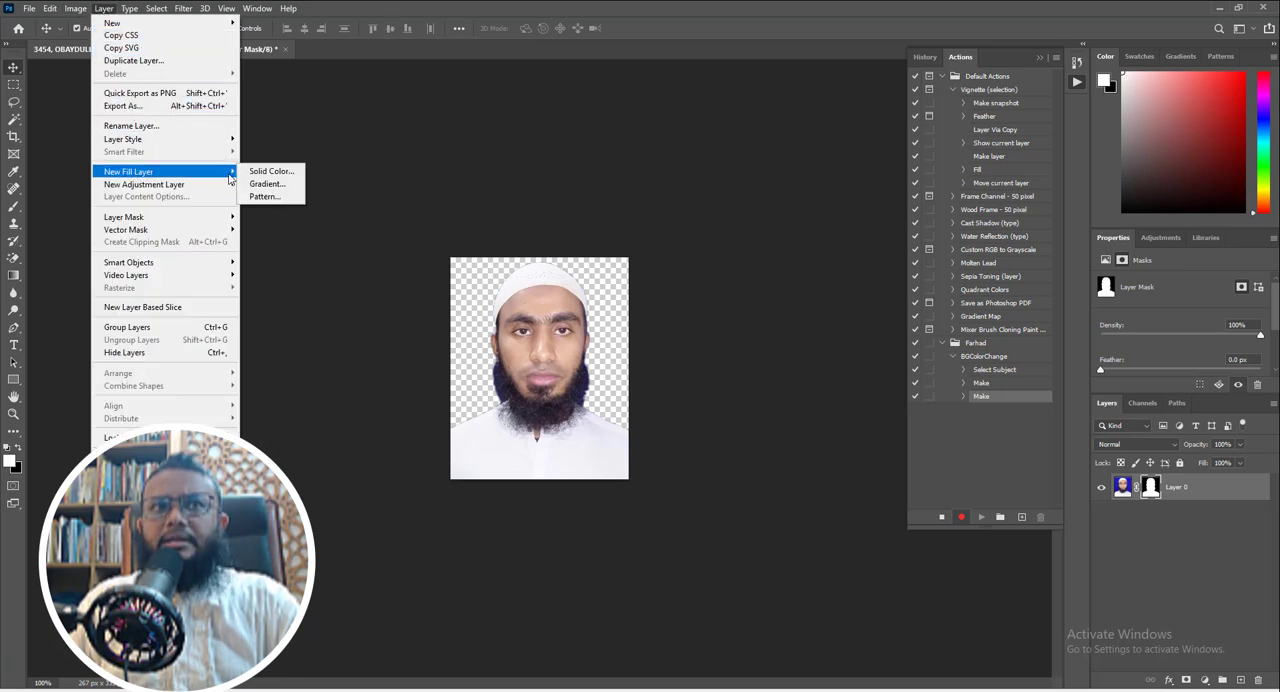
{"action": "left_click", "coordinate": [272, 172]}
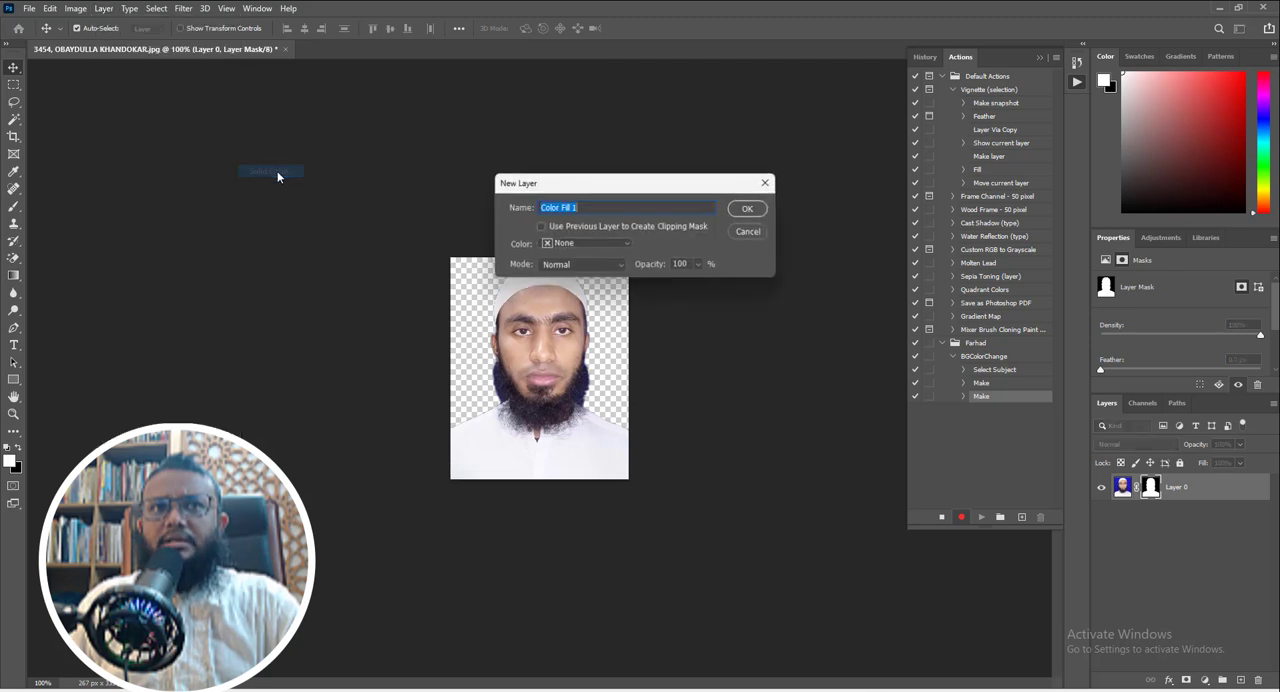
{"action": "left_click", "coordinate": [748, 212]}
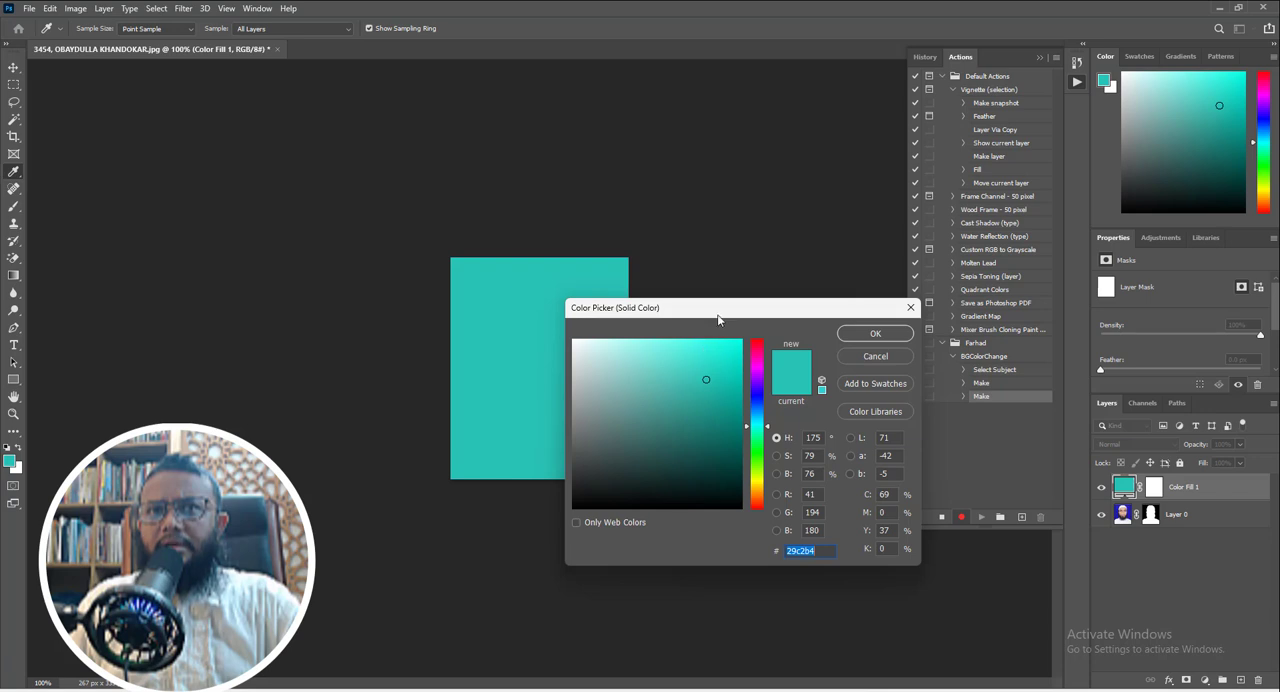
- Set the solid color fill to dark blue 0b3a8f and accept the color
{"action": "left_click_drag", "start_coordinate": [717, 317], "coordinate": [719, 291]}
{"action": "mouse_move", "coordinate": [722, 414]}
{"action": "left_mouse_down"}
{"action": "mouse_move", "coordinate": [706, 388]}
{"action": "mouse_move", "coordinate": [714, 405]}
{"action": "left_mouse_up"}
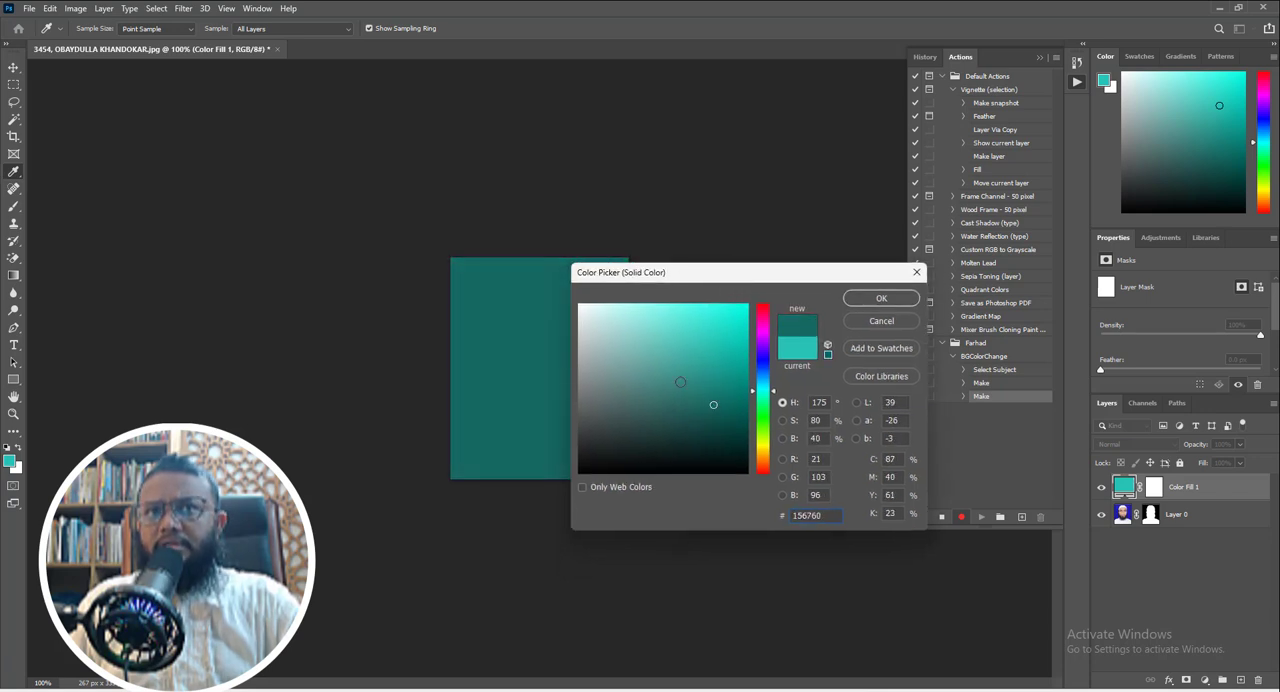
{"action": "left_click", "coordinate": [683, 388]}
{"action": "left_click", "coordinate": [692, 402]}
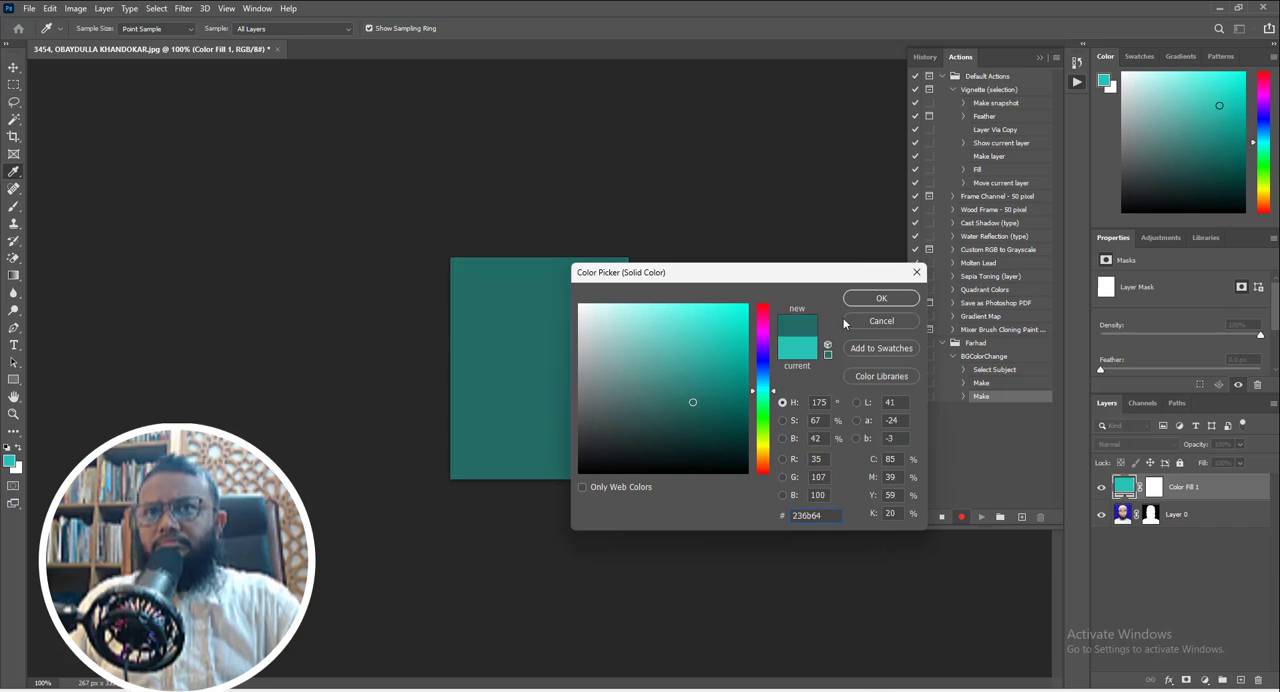
{"action": "left_click_drag", "start_coordinate": [765, 381], "coordinate": [762, 374]}
{"action": "left_click", "coordinate": [734, 378]}
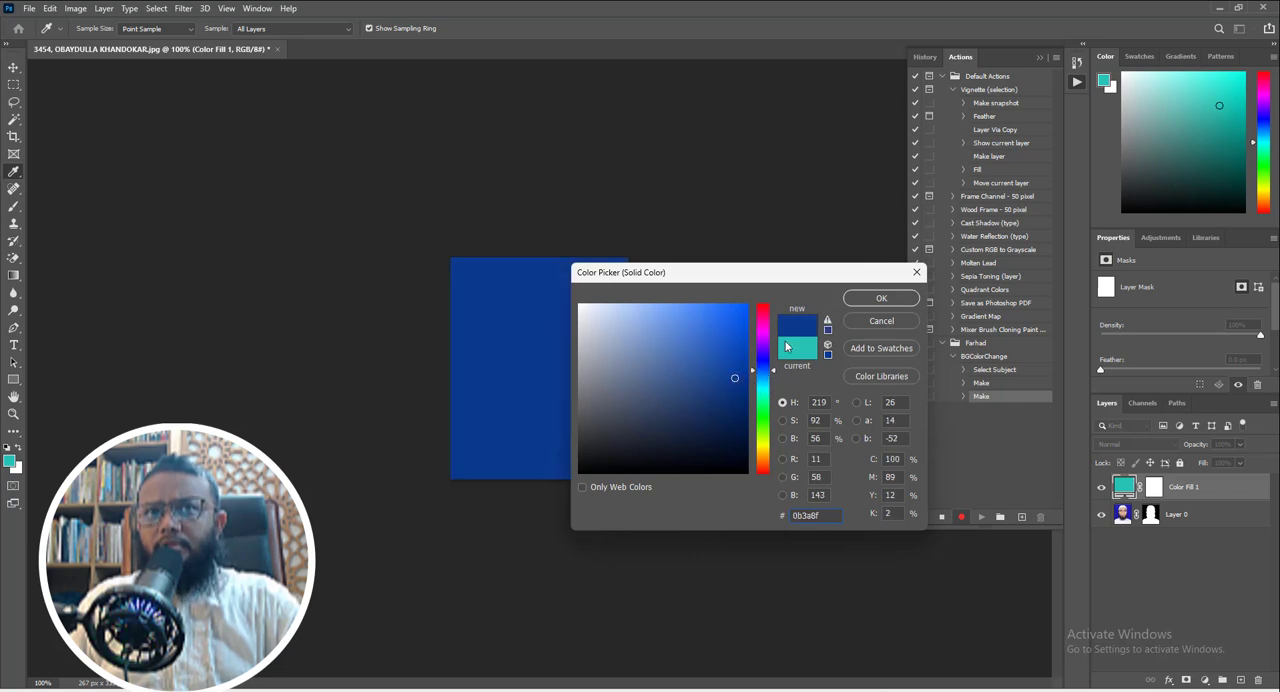
{"action": "left_click", "coordinate": [869, 301]}
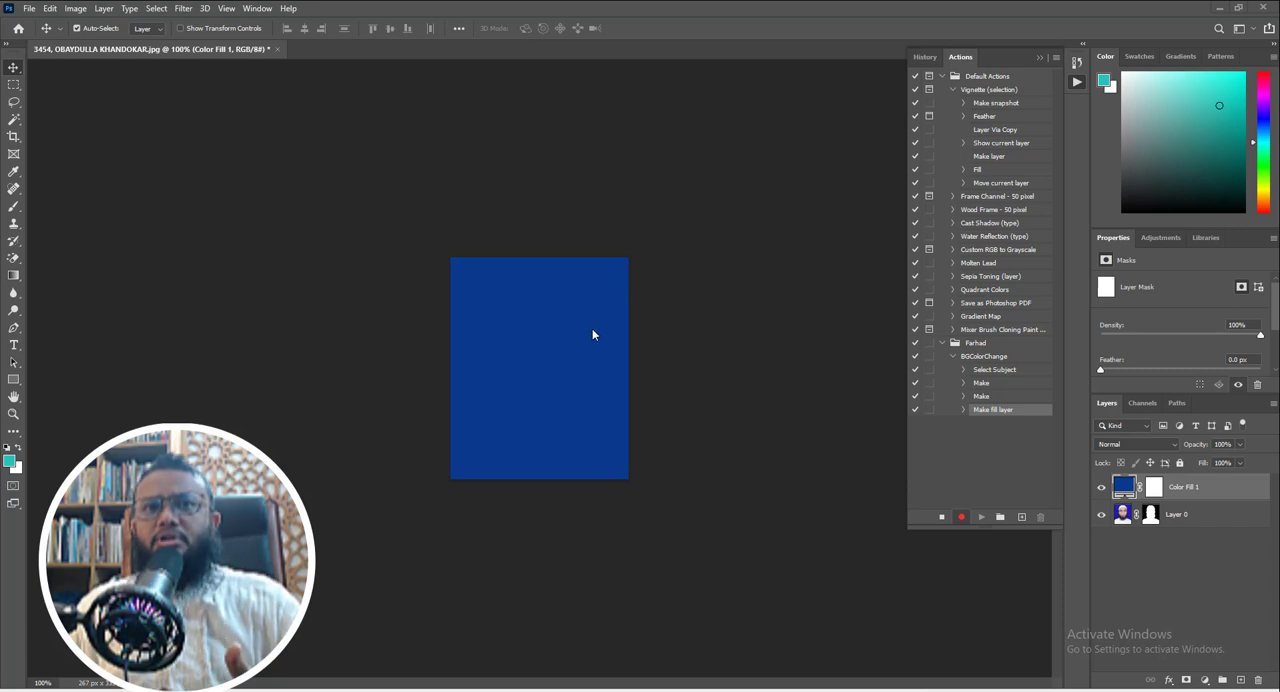
- Send the color fill layer backward so it sits beneath the masked portrait layer
{"action": "left_click", "coordinate": [101, 9]}
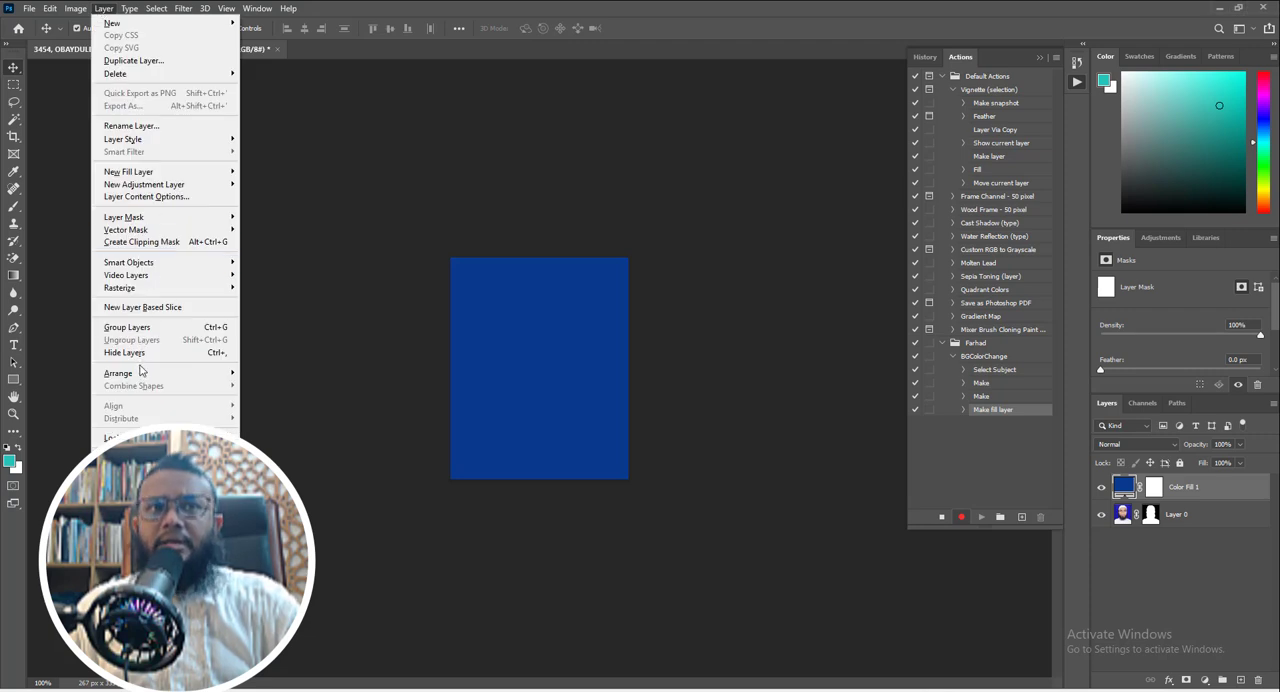
{"action": "mouse_move", "coordinate": [143, 375]}
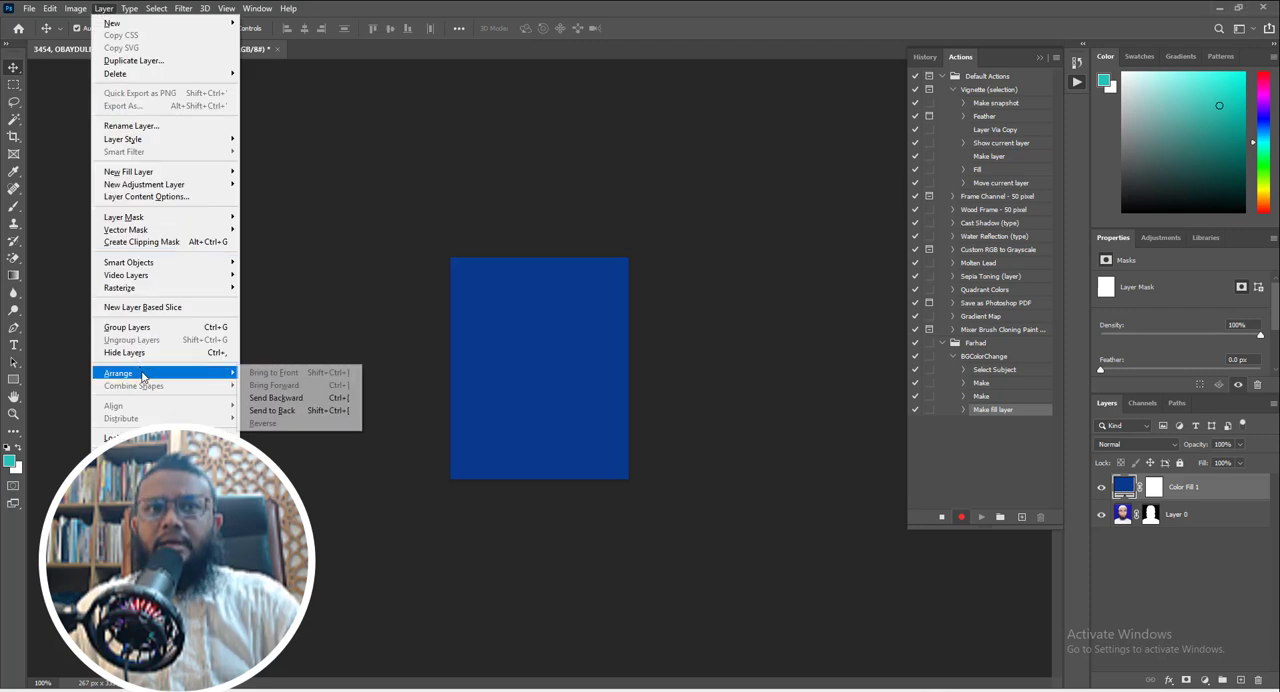
{"action": "left_click", "coordinate": [281, 400]}
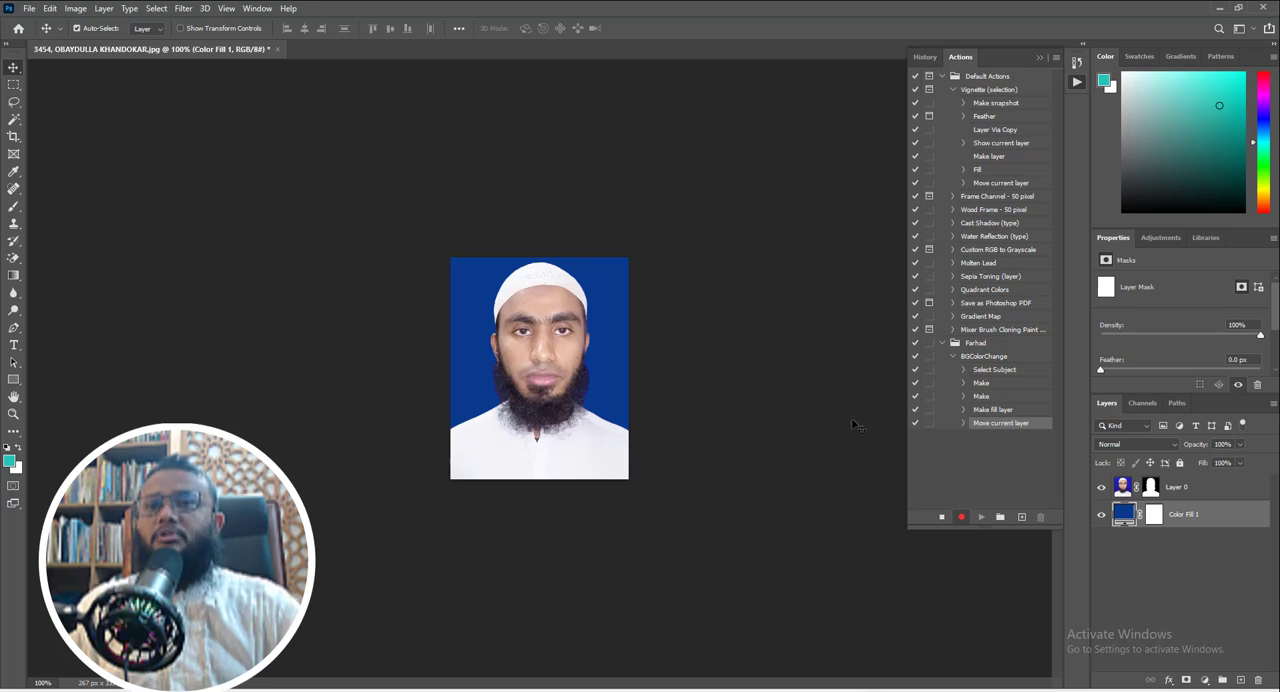
- Start saving a copy of the portrait under its existing name in JPEG format
{"action": "left_click", "coordinate": [30, 9]}
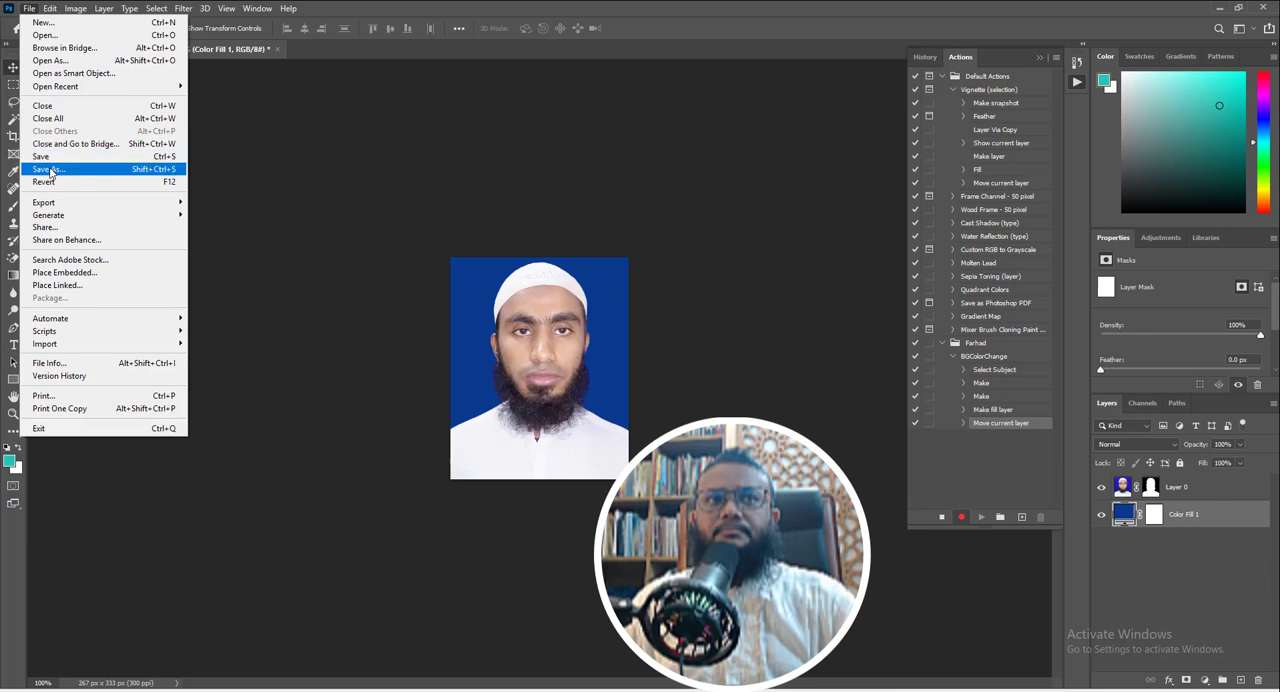
{"action": "left_click", "coordinate": [56, 171]}
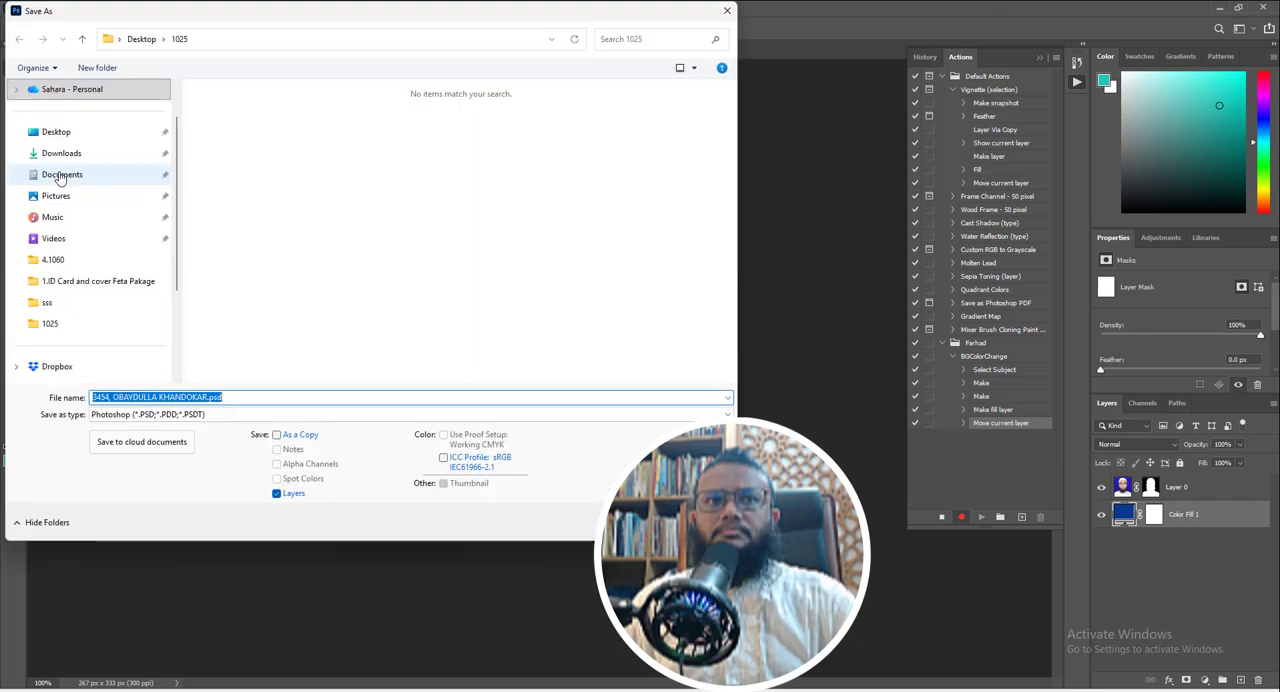
{"action": "left_click", "coordinate": [185, 415]}
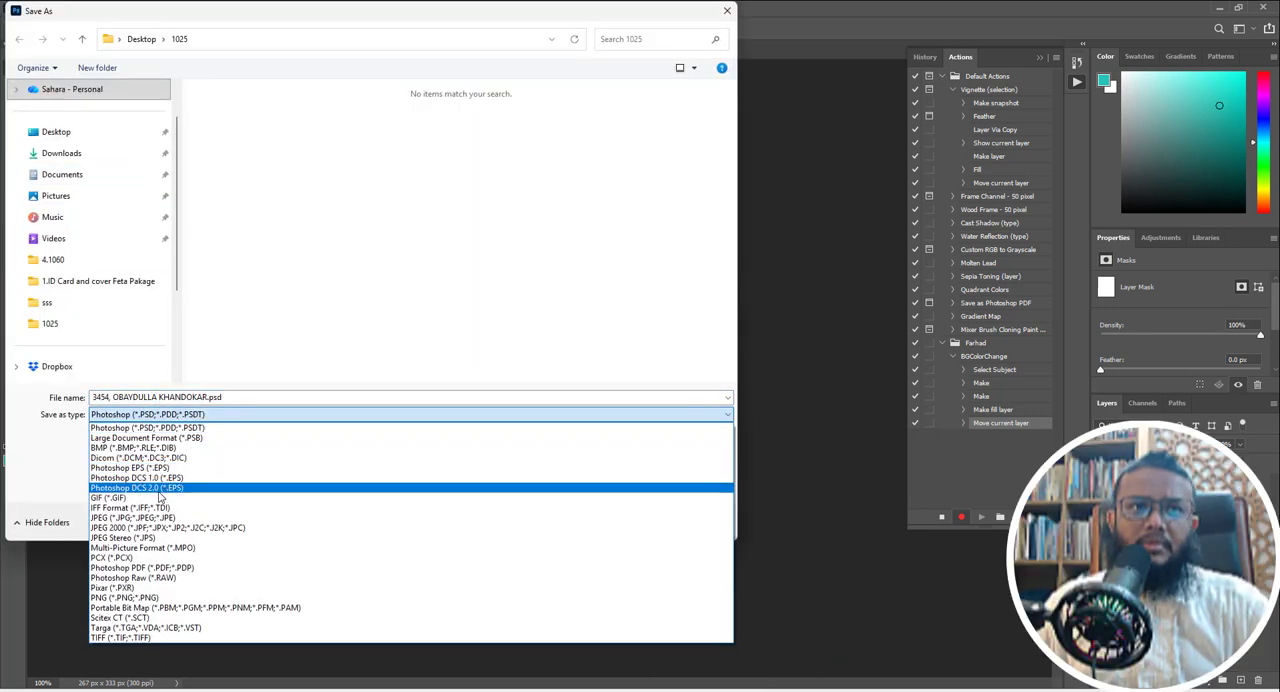
{"action": "left_click", "coordinate": [118, 518]}
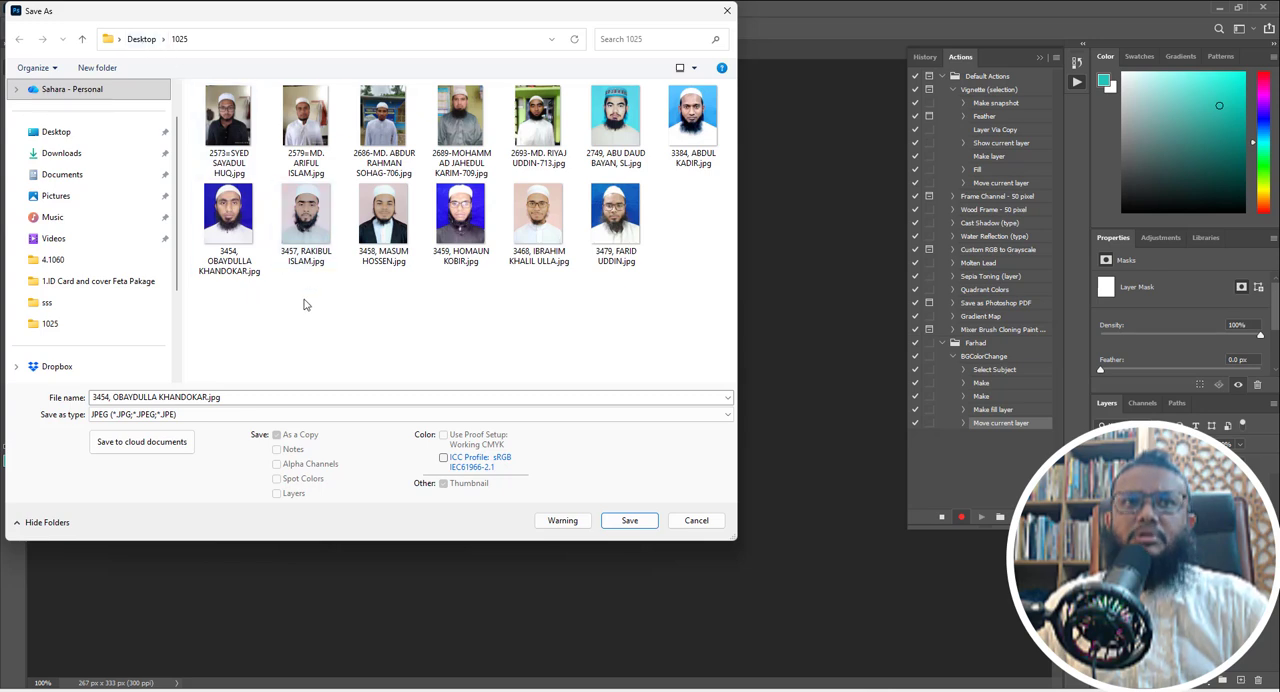
- Create a folder named Out inside the 1025 folder and save the JPEG there at quality 11, Maximum, Baseline ("Standard")
{"action": "right_click", "coordinate": [407, 332]}
{"action": "mouse_move", "coordinate": [473, 498]}
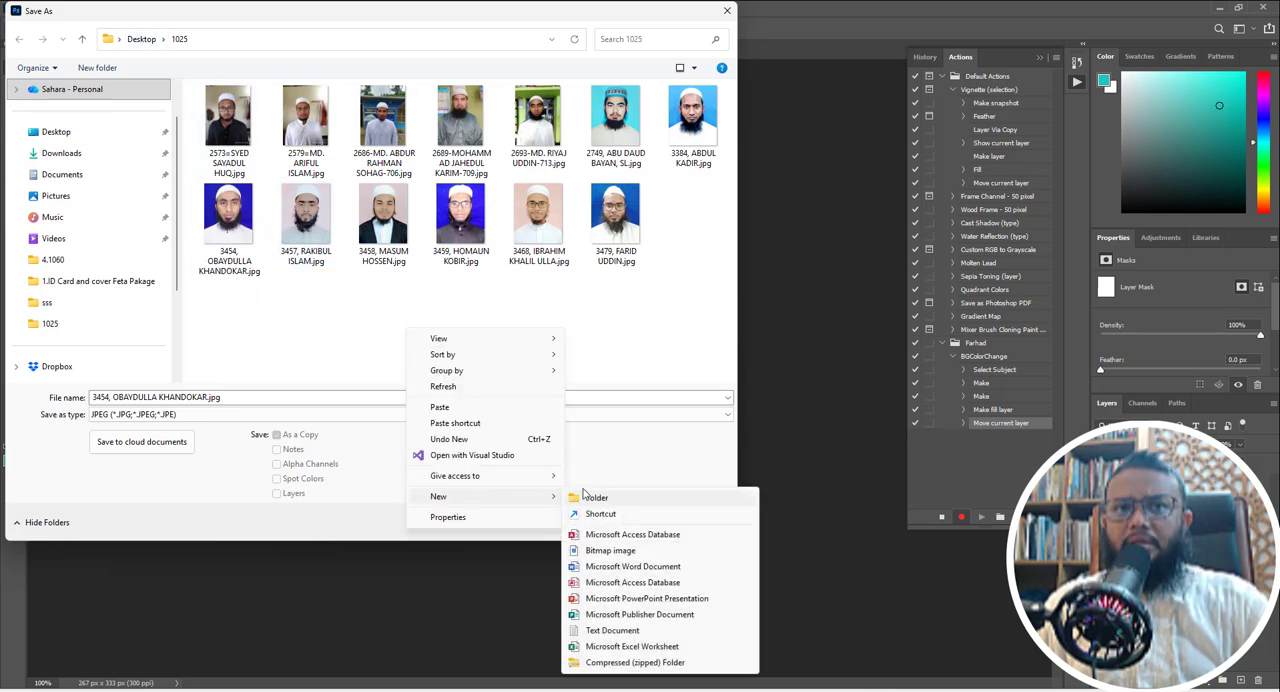
{"action": "left_click", "coordinate": [598, 496]}
{"action": "type", "text": "Out"}
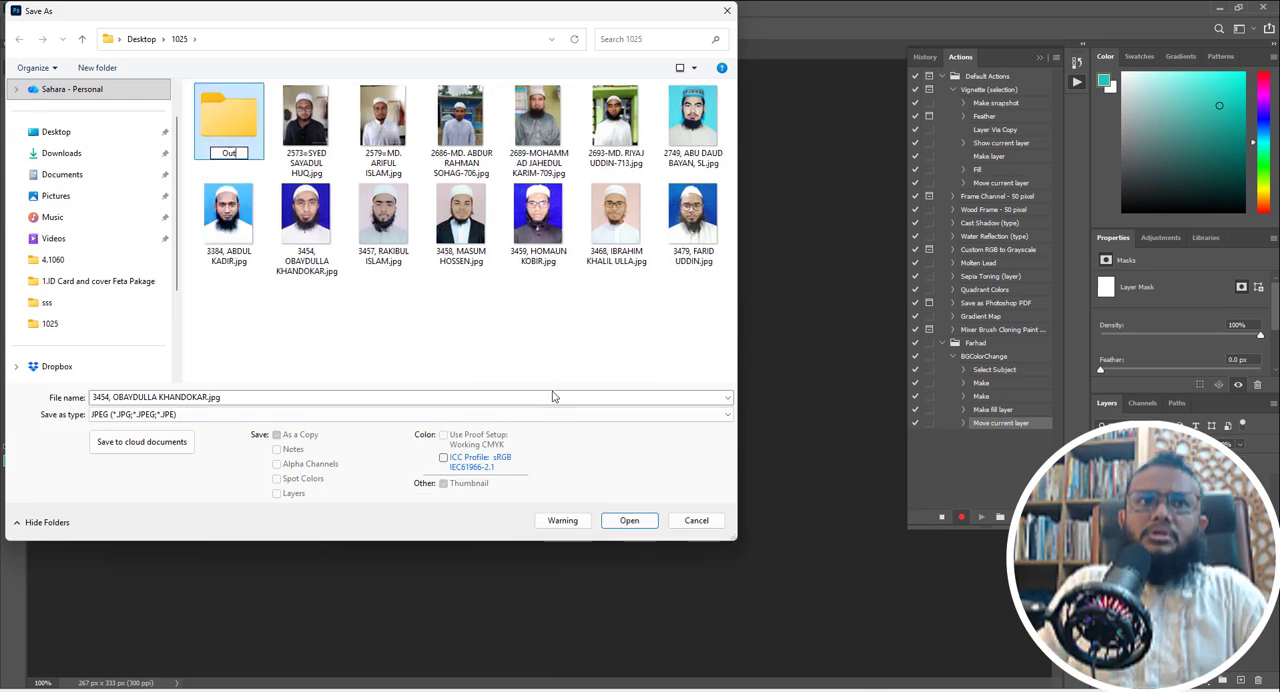
{"action": "key", "text": "Return"}
{"action": "key", "text": "Return"}
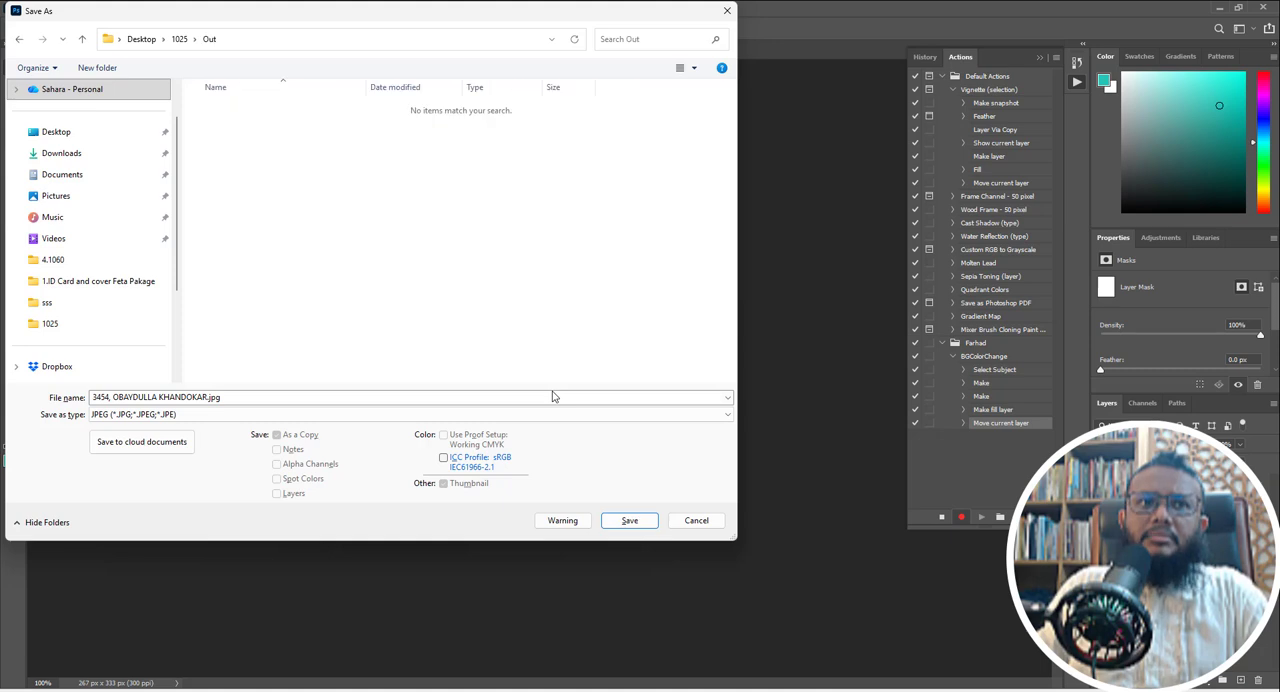
{"action": "left_click", "coordinate": [629, 520]}
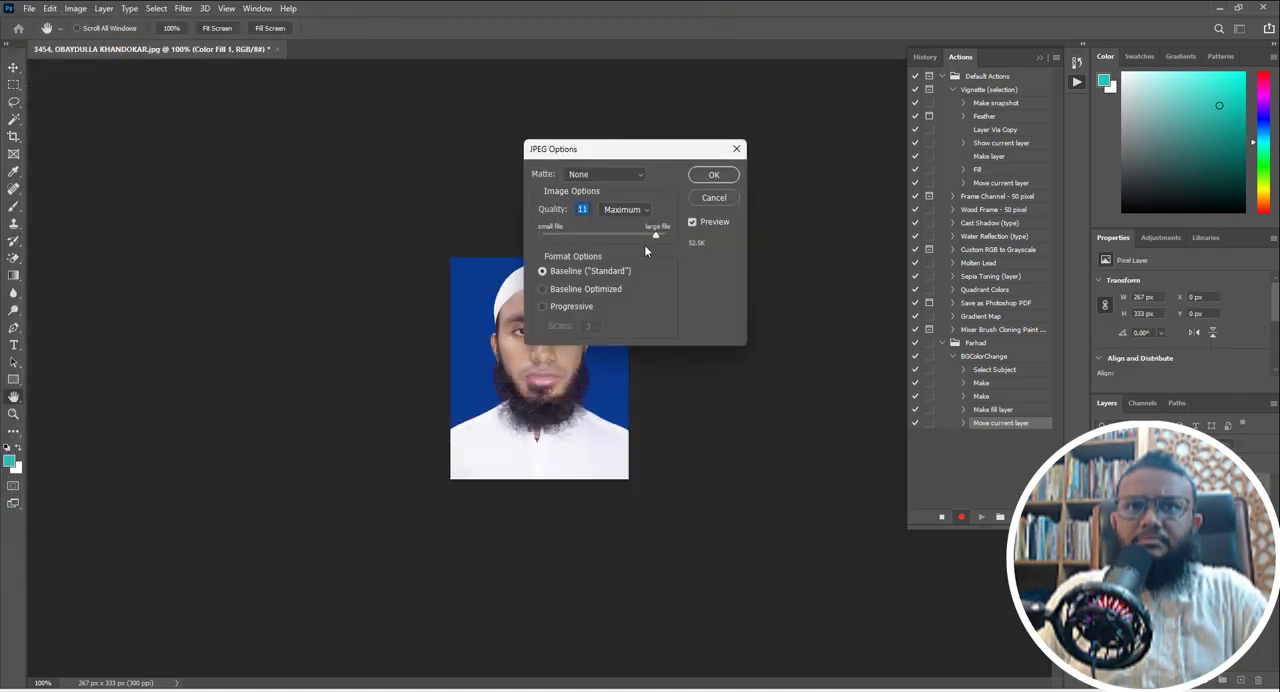
{"action": "left_click", "coordinate": [706, 176]}
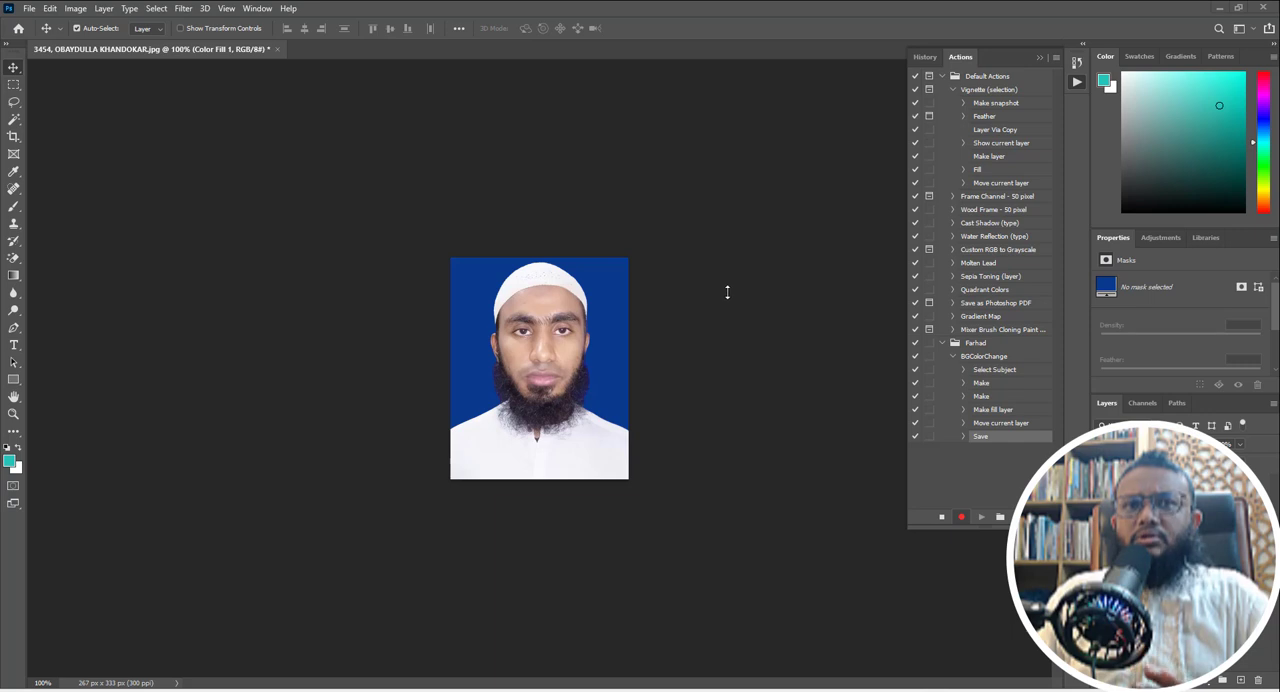
- Stop recording the action and close the portrait document without saving its changes
{"action": "left_click", "coordinate": [942, 517]}
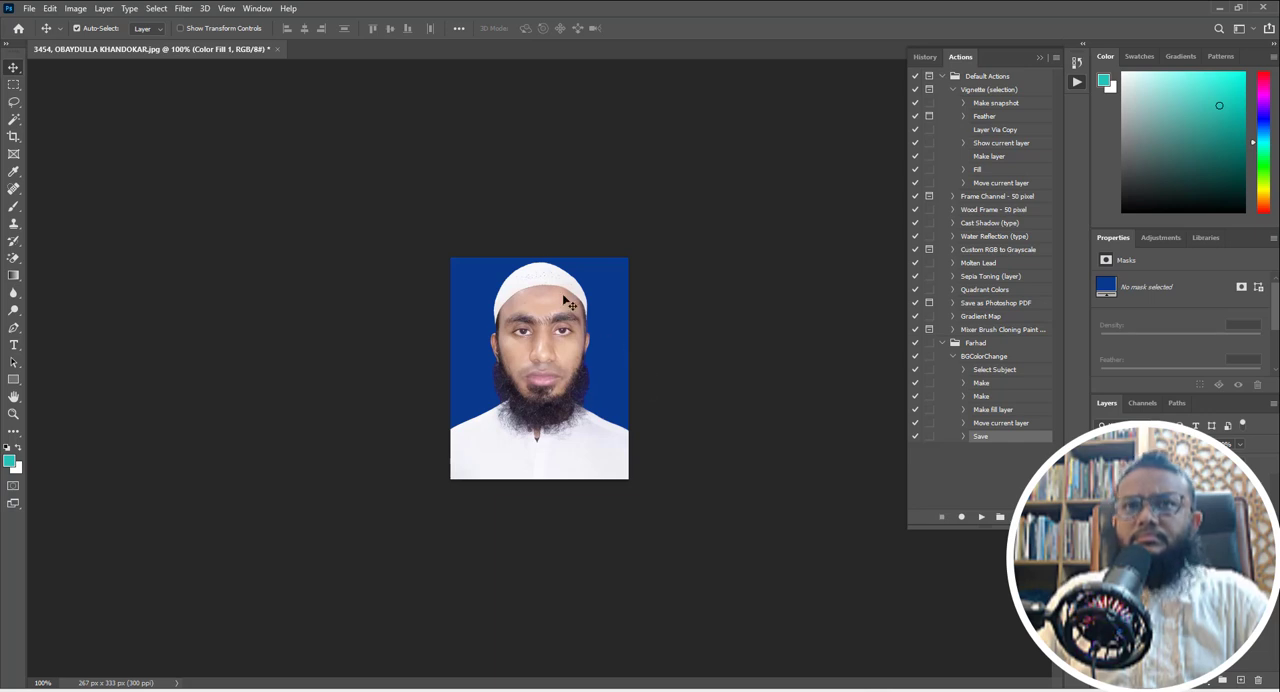
{"action": "left_click", "coordinate": [279, 49]}
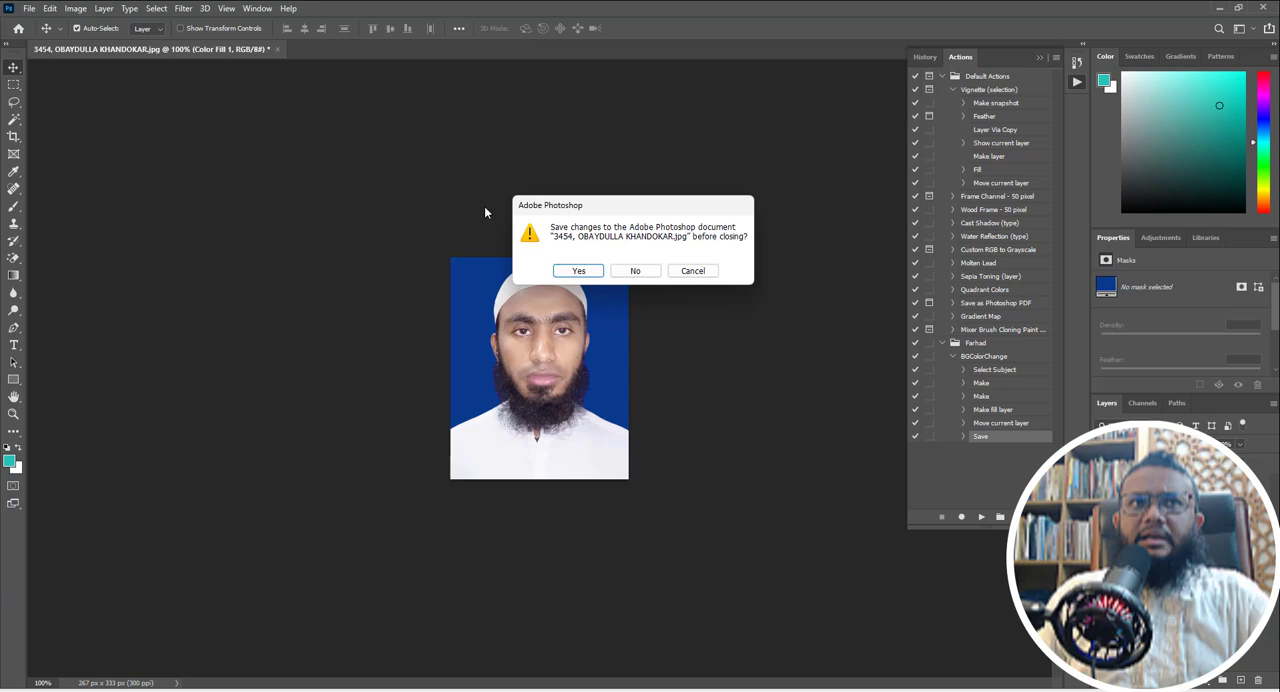
{"action": "left_click", "coordinate": [638, 271]}
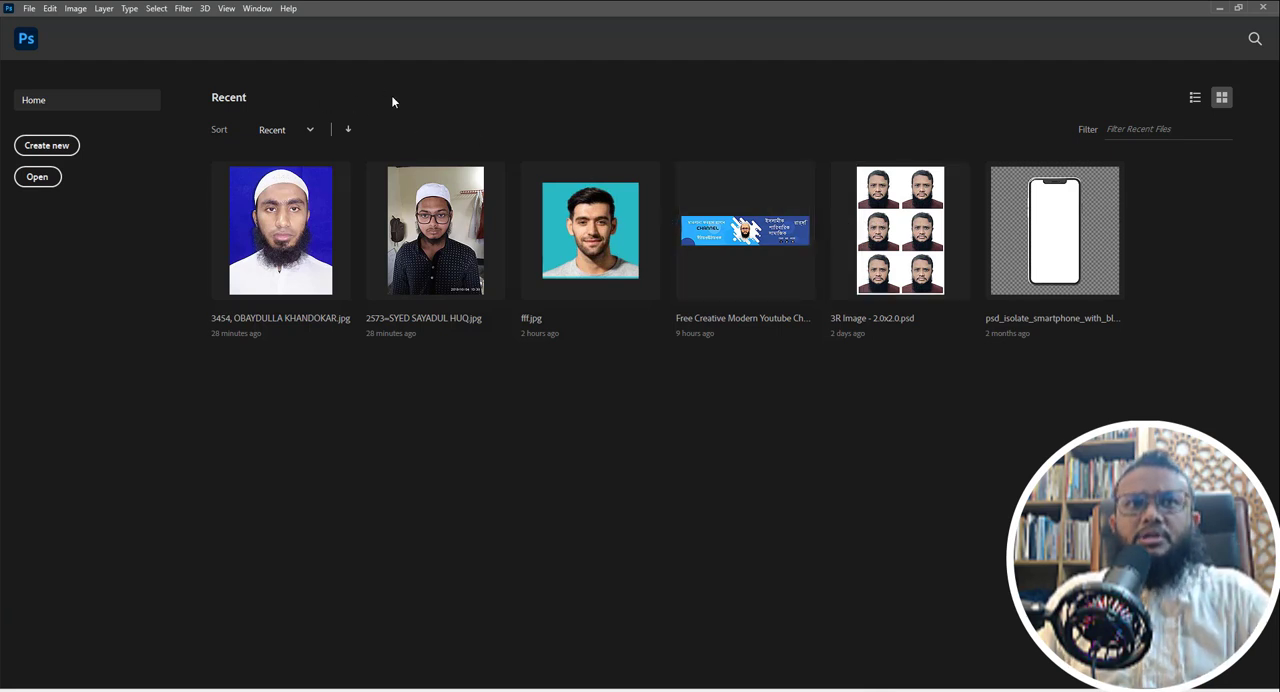
- Open the Batch automation and choose the BGColorChange action from the custom set as the one to play
{"action": "left_click", "coordinate": [28, 8]}
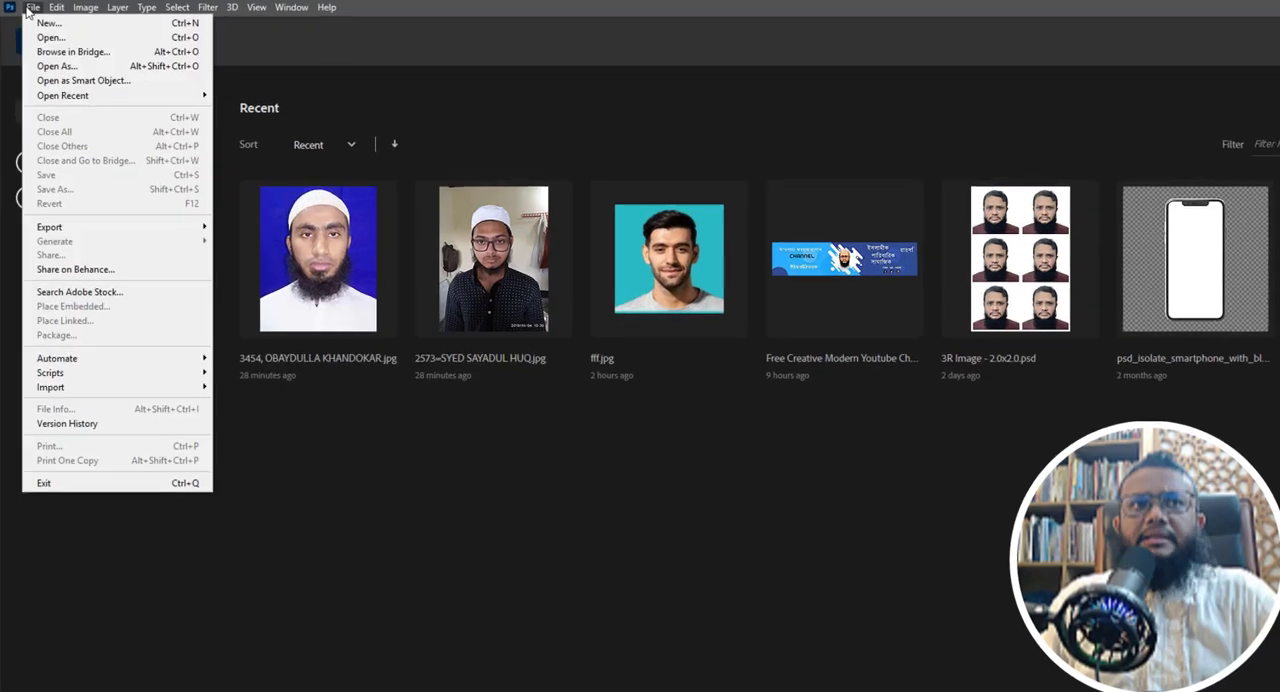
{"action": "mouse_move", "coordinate": [99, 362]}
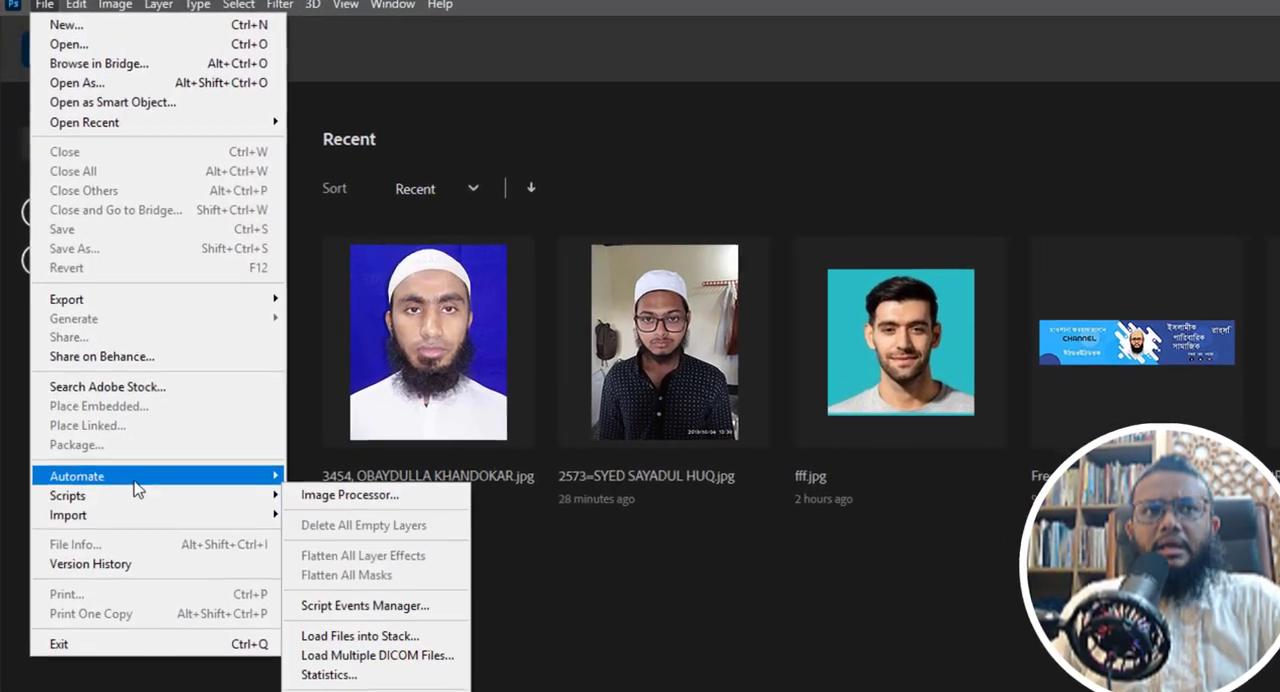
{"action": "mouse_move", "coordinate": [140, 477]}
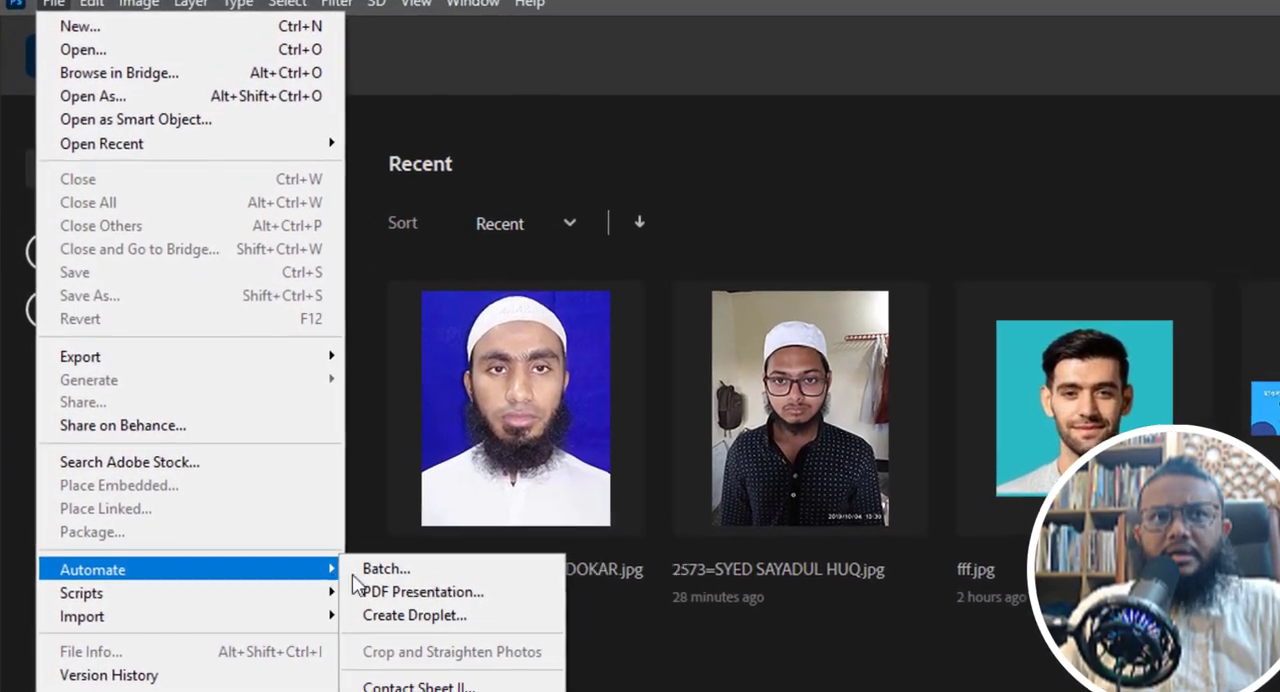
{"action": "left_click", "coordinate": [383, 567]}
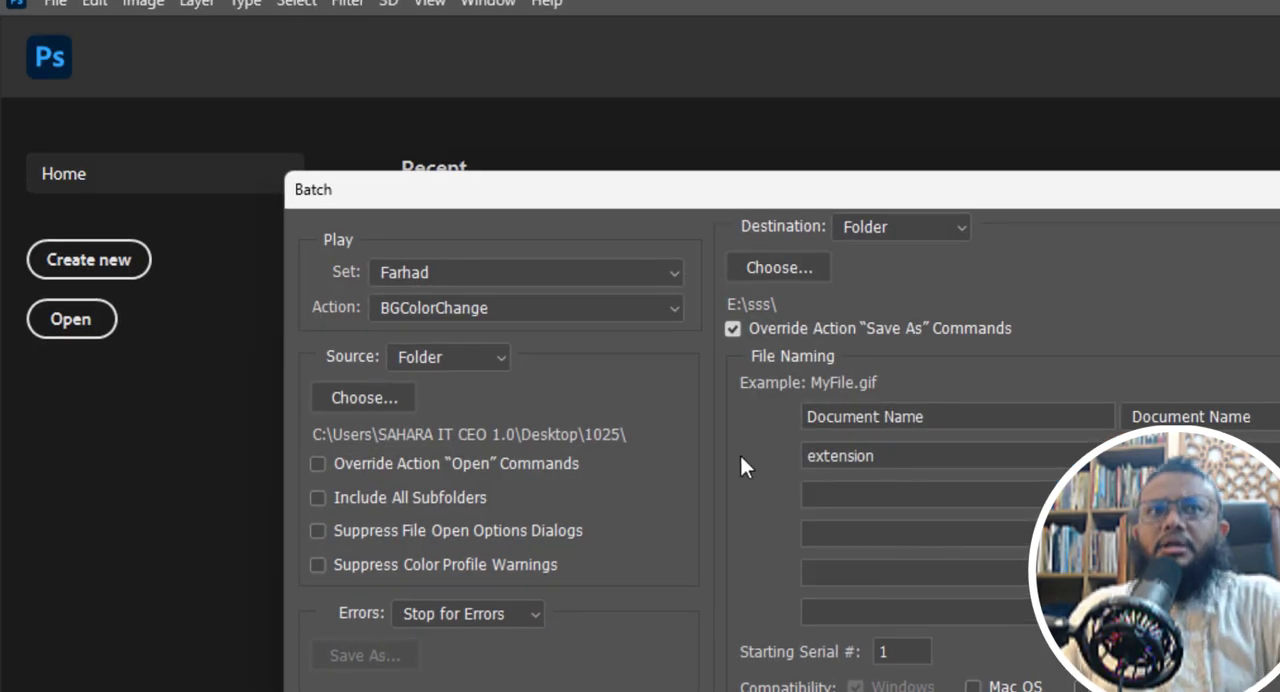
{"action": "left_click", "coordinate": [392, 266]}
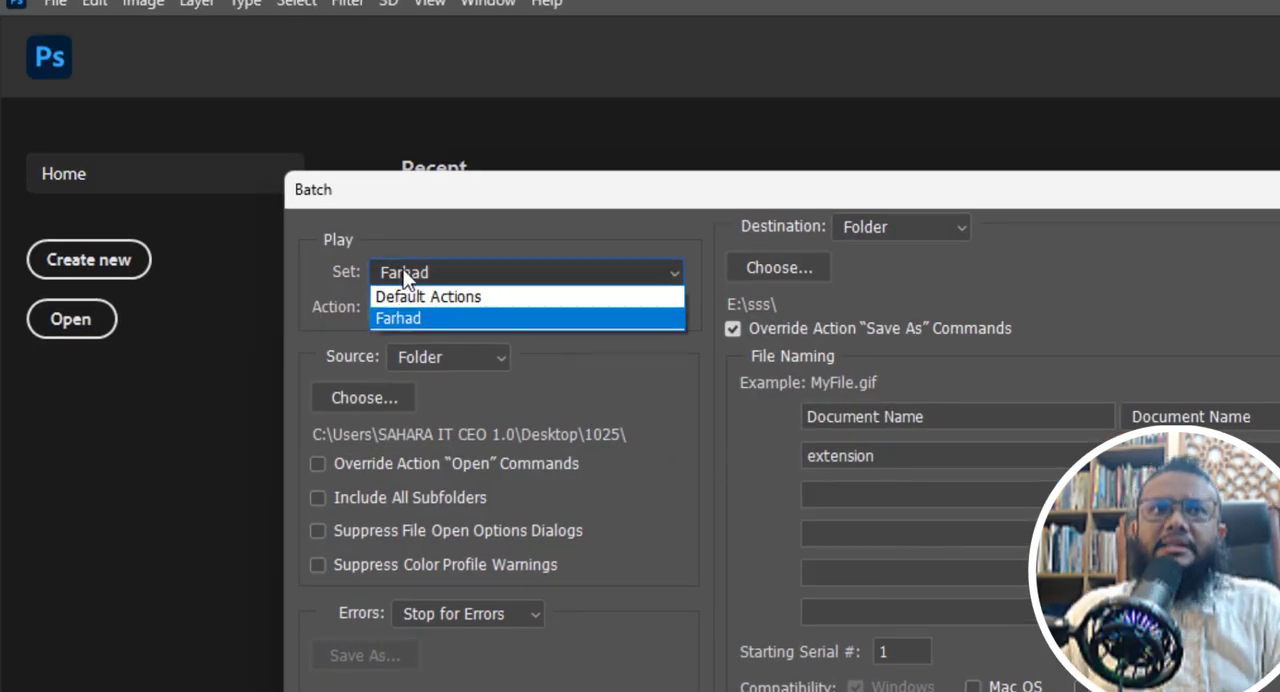
{"action": "left_click", "coordinate": [400, 317]}
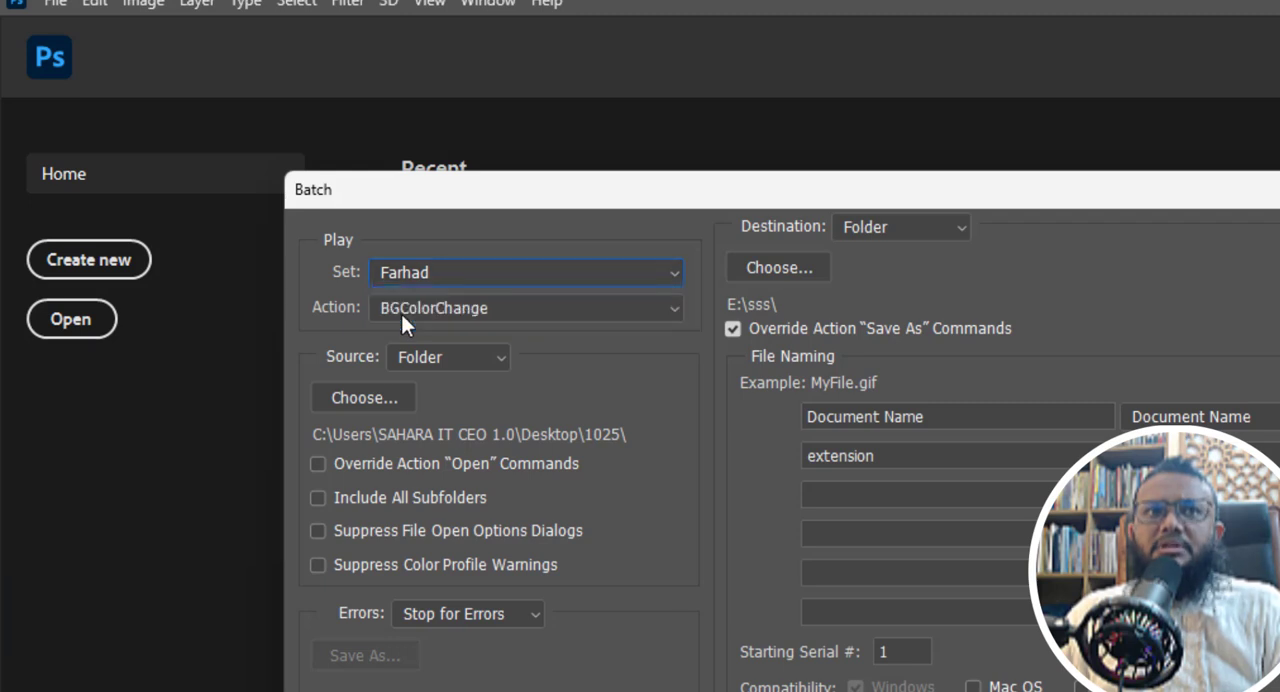
{"action": "left_click", "coordinate": [462, 309]}
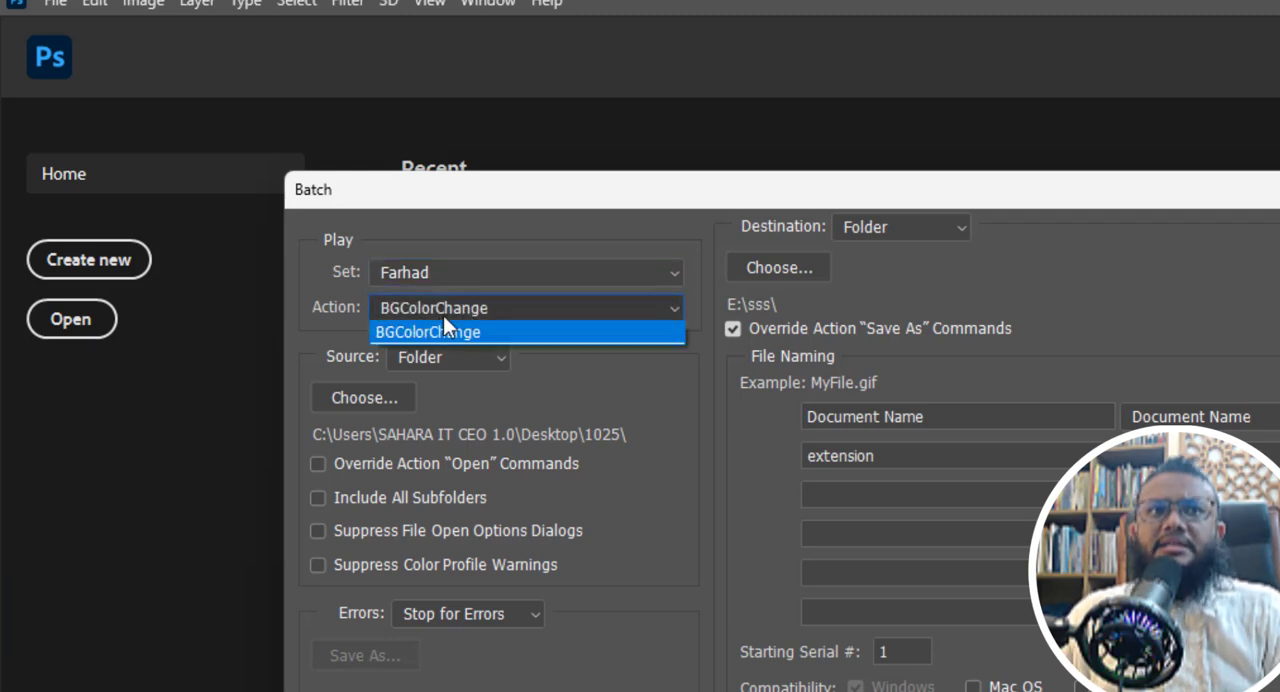
{"action": "left_click", "coordinate": [434, 330]}
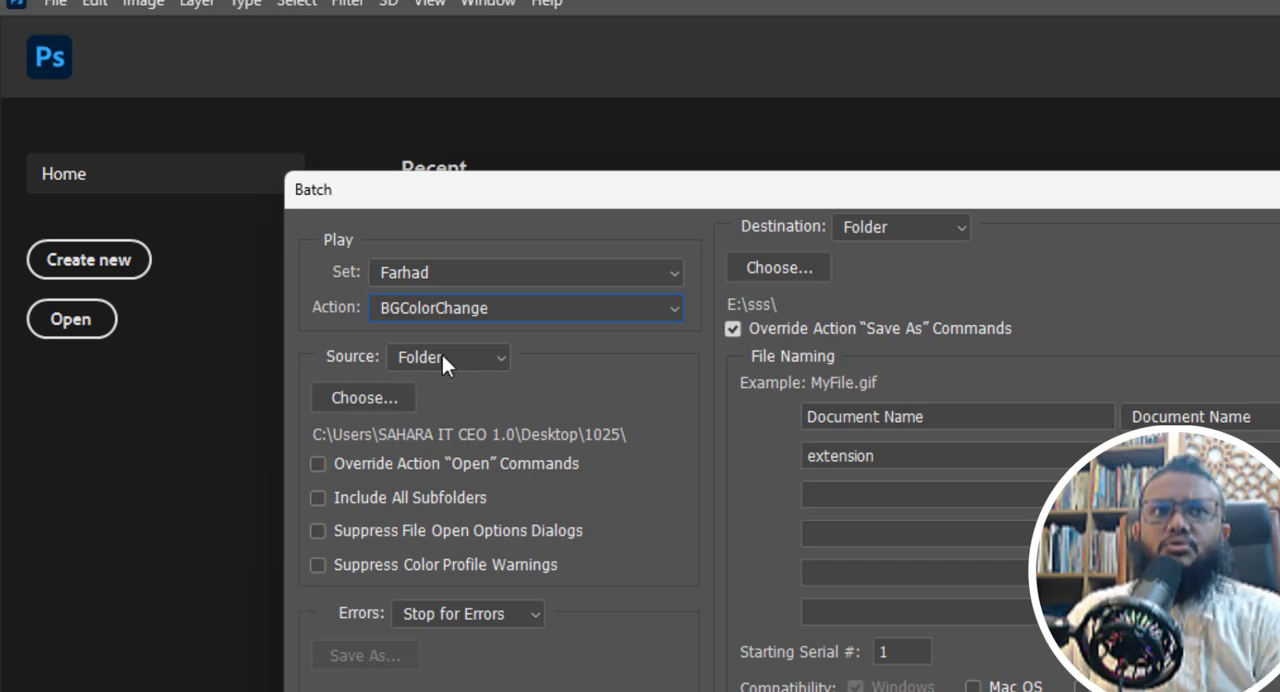
- Choose the 1025 folder on the Desktop as the batch source folder
{"action": "left_click", "coordinate": [352, 400]}
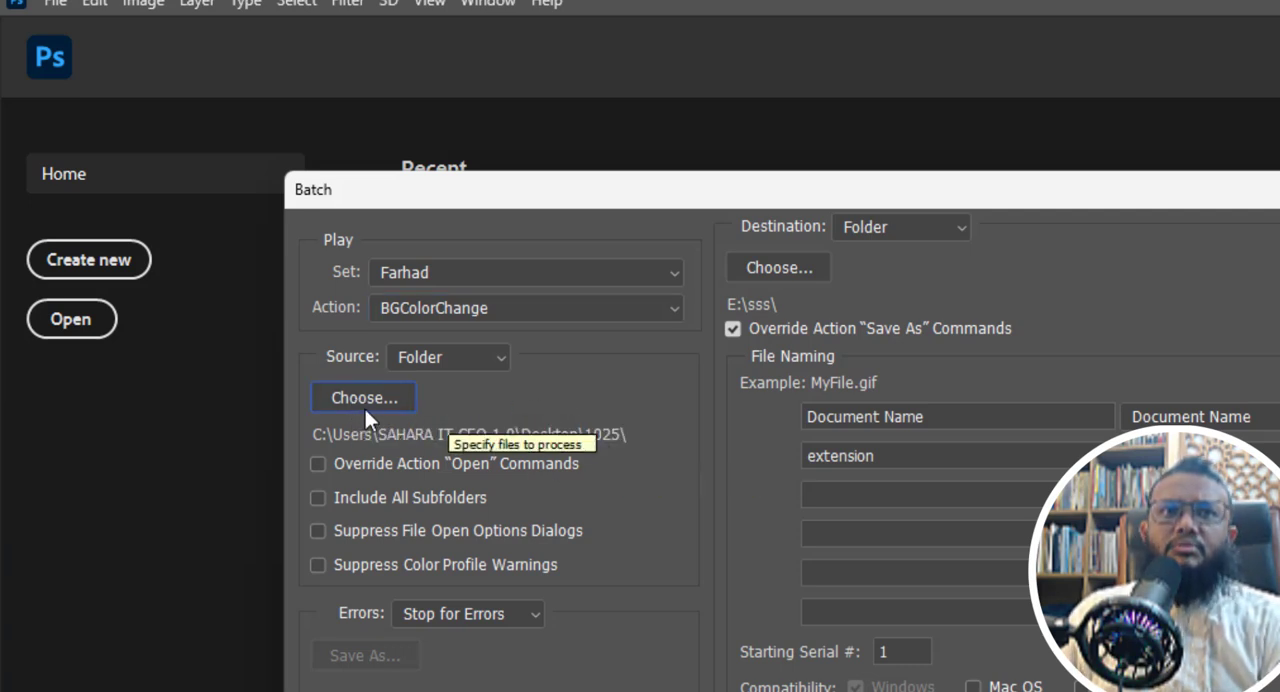
{"action": "left_click", "coordinate": [370, 397]}
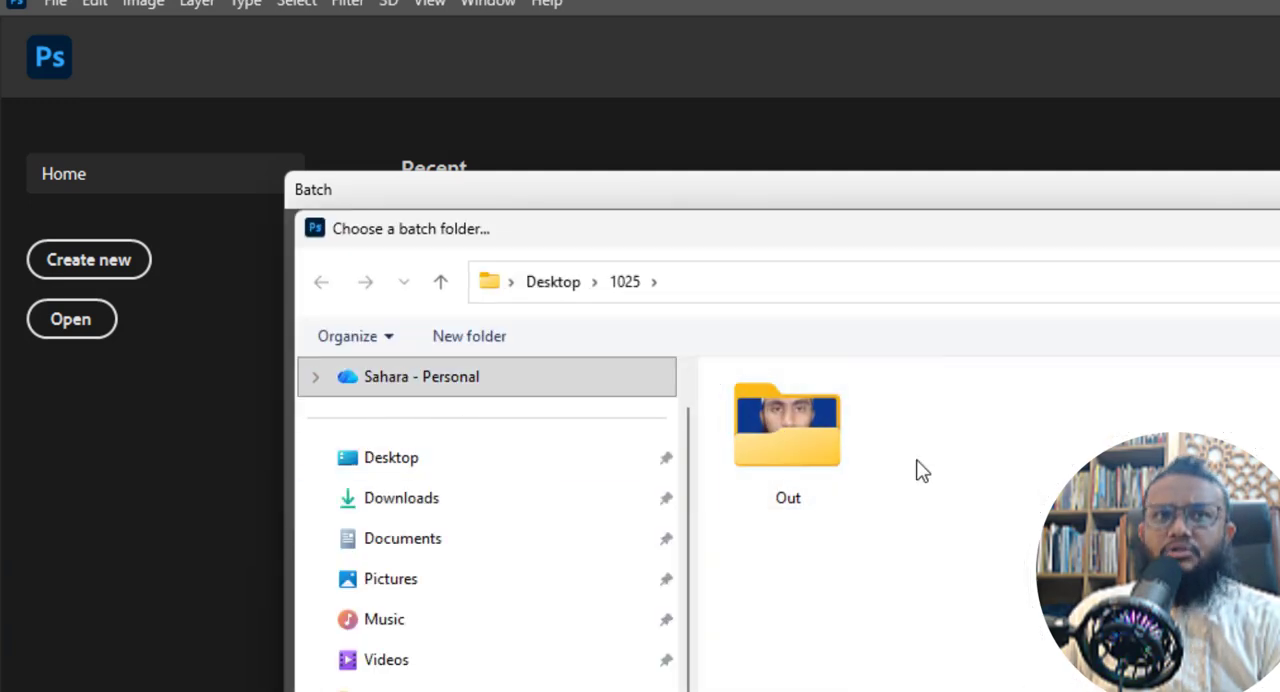
{"action": "left_click", "coordinate": [565, 283]}
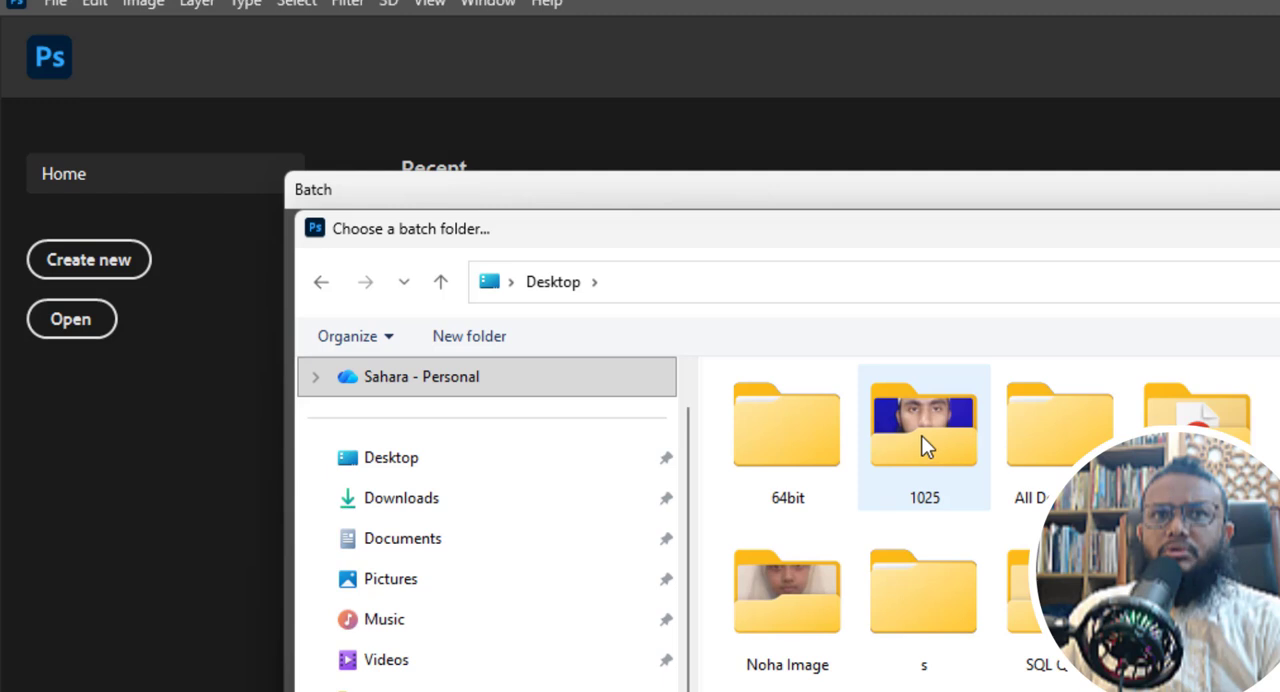
{"action": "double_click", "coordinate": [926, 460]}
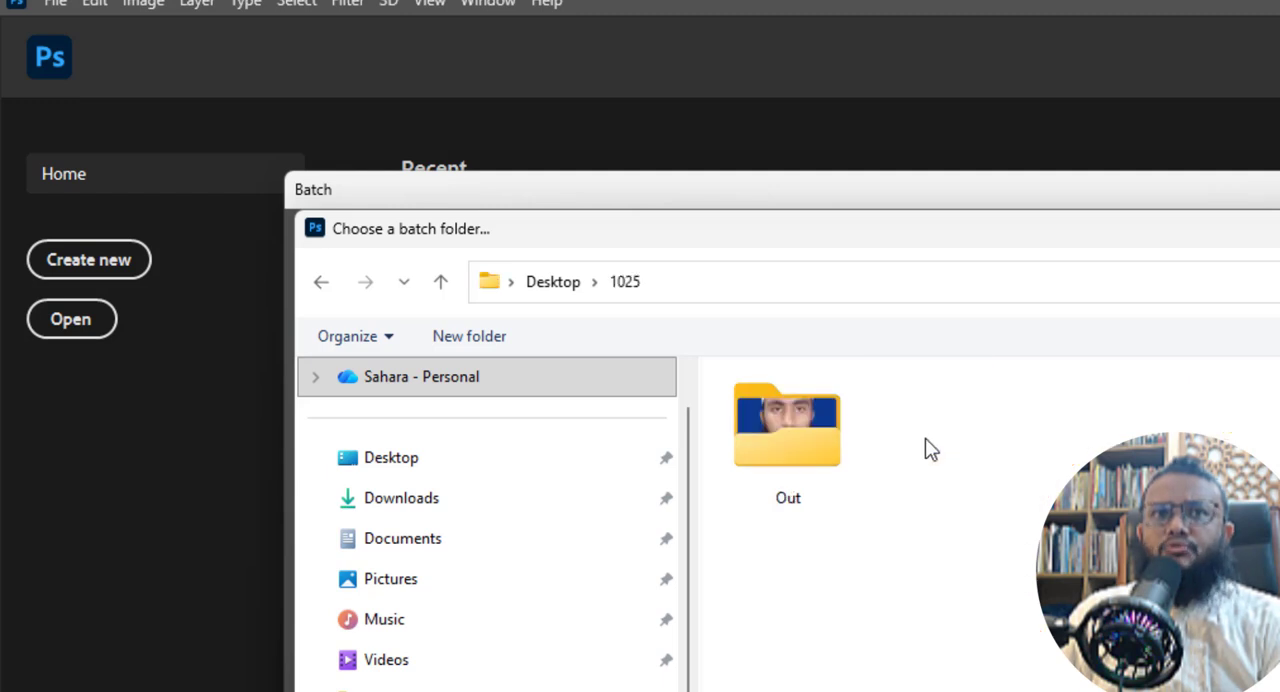
{"action": "key", "text": "Return"}
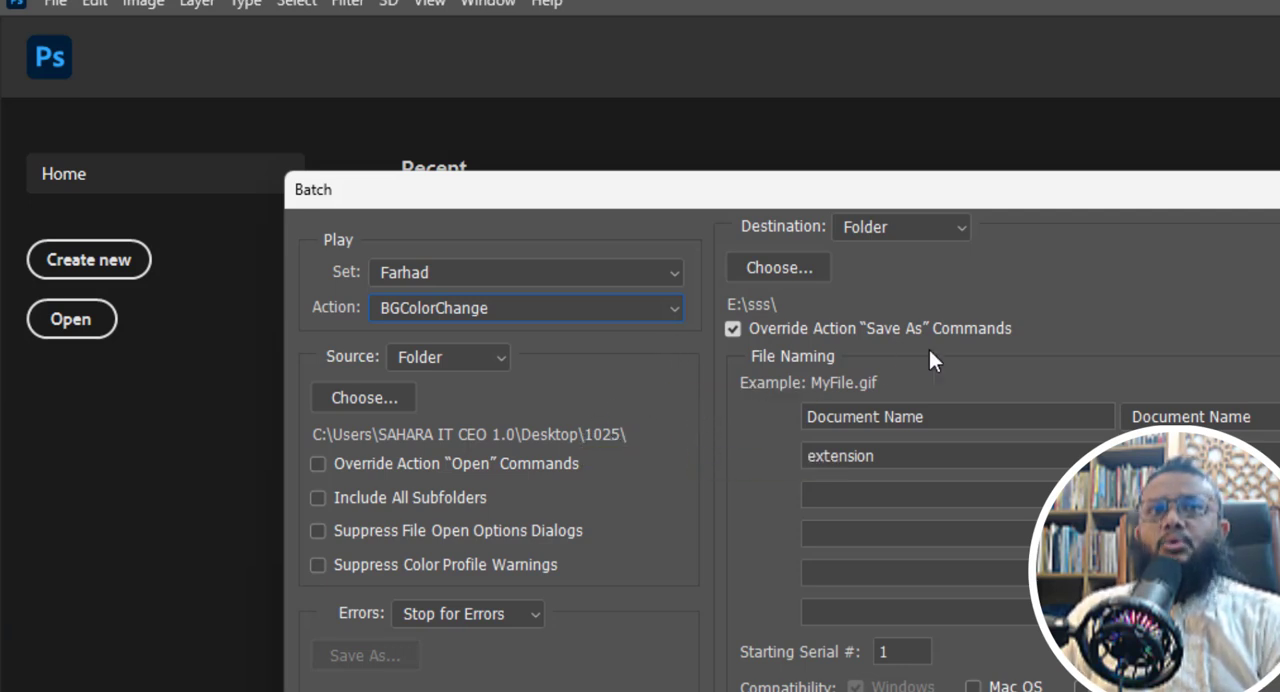
- Set the batch destination to the Out folder inside the 1025 folder on the Desktop
{"action": "left_click", "coordinate": [904, 232]}
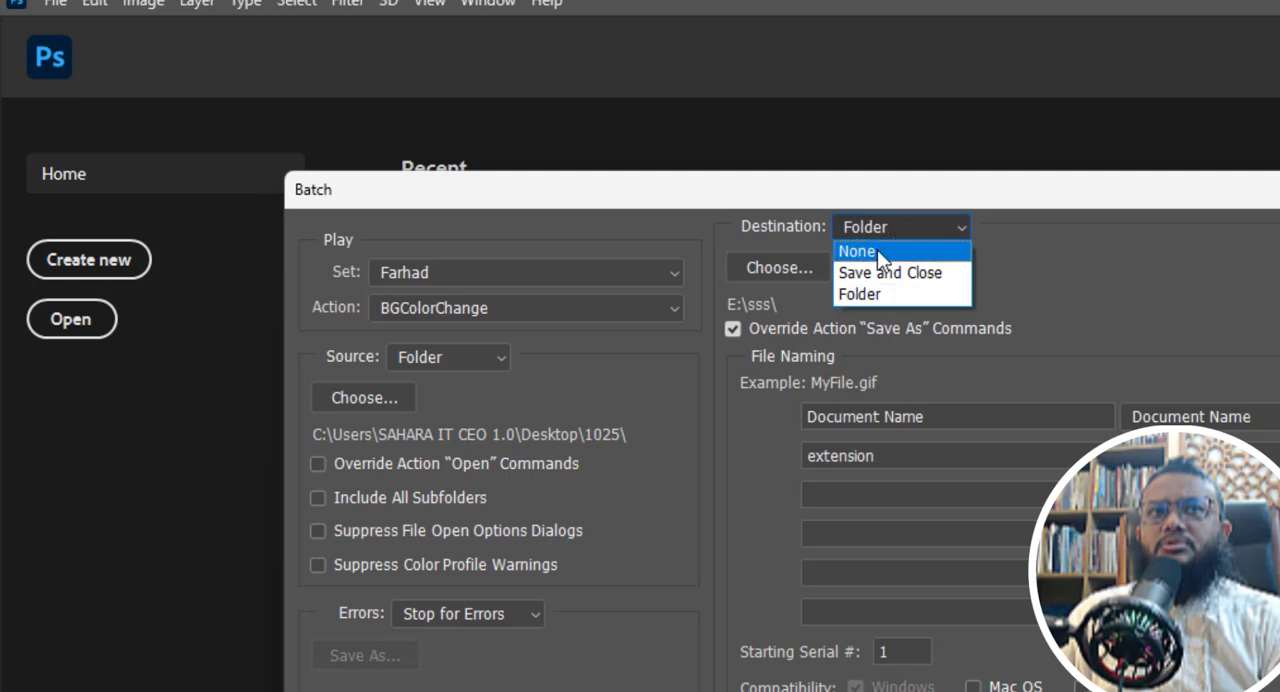
{"action": "left_click", "coordinate": [886, 300]}
{"action": "left_click", "coordinate": [782, 267]}
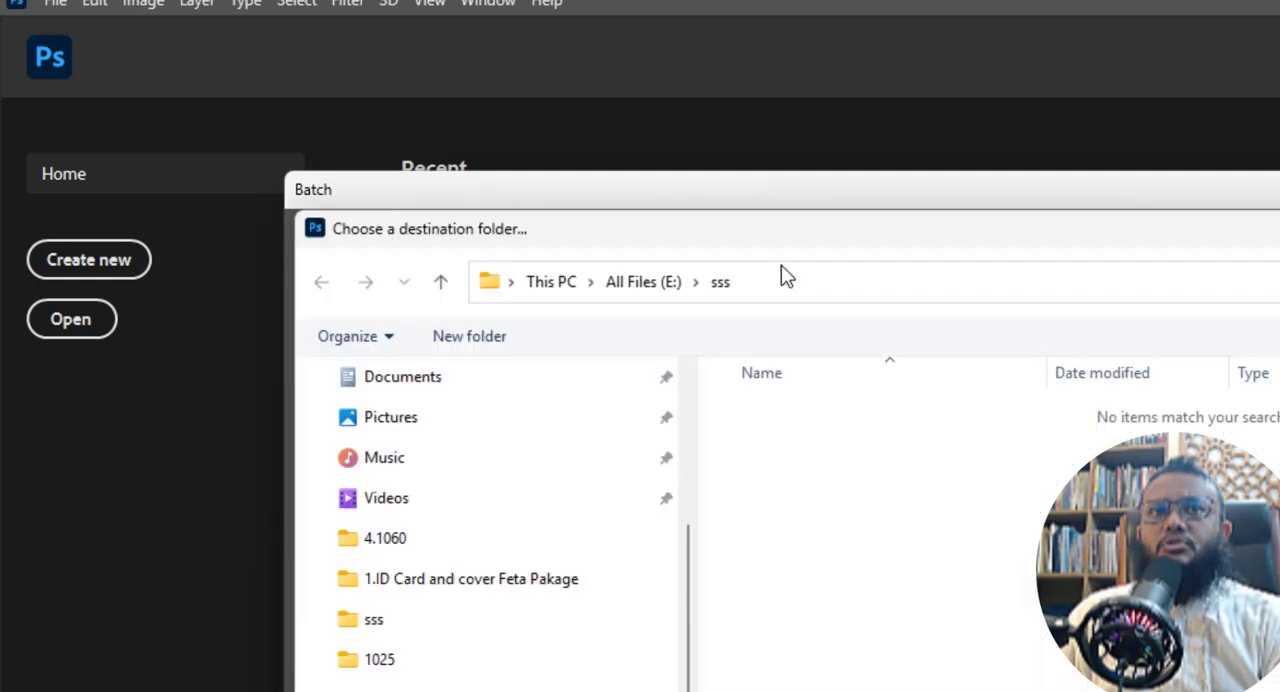
{"action": "left_click", "coordinate": [668, 284]}
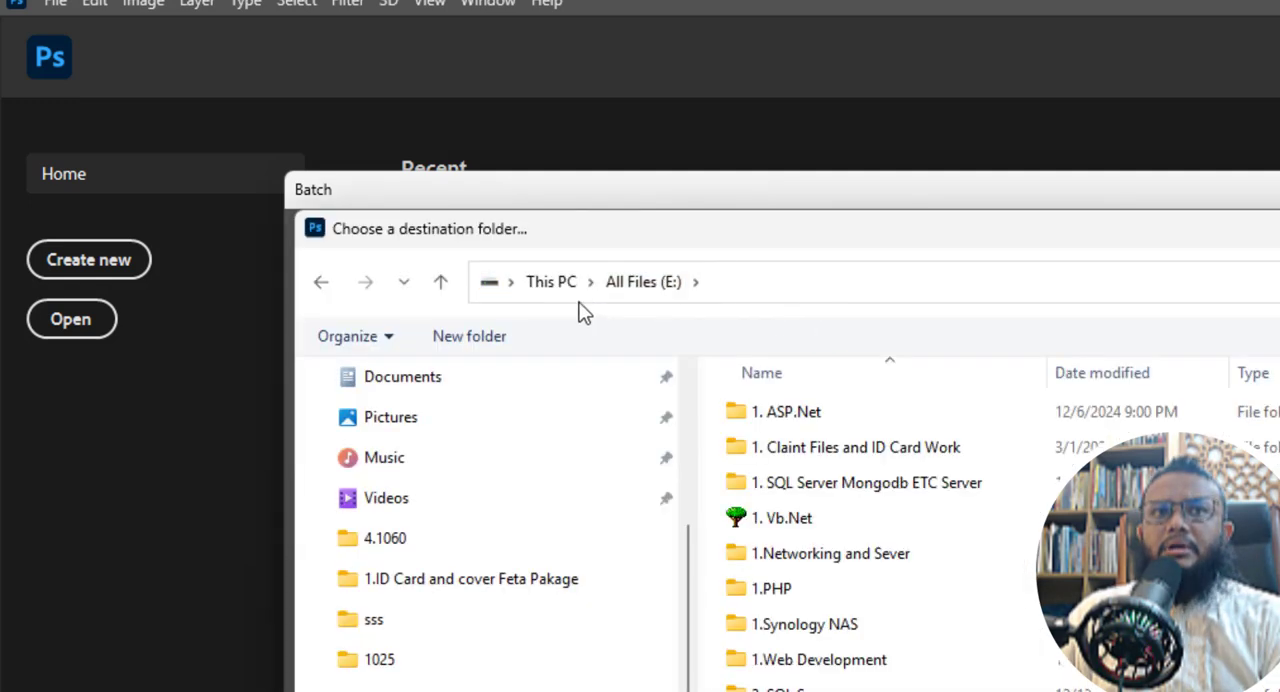
{"action": "scroll", "coordinate": [330, 485], "scroll_direction": "up", "scroll_amount": 2}
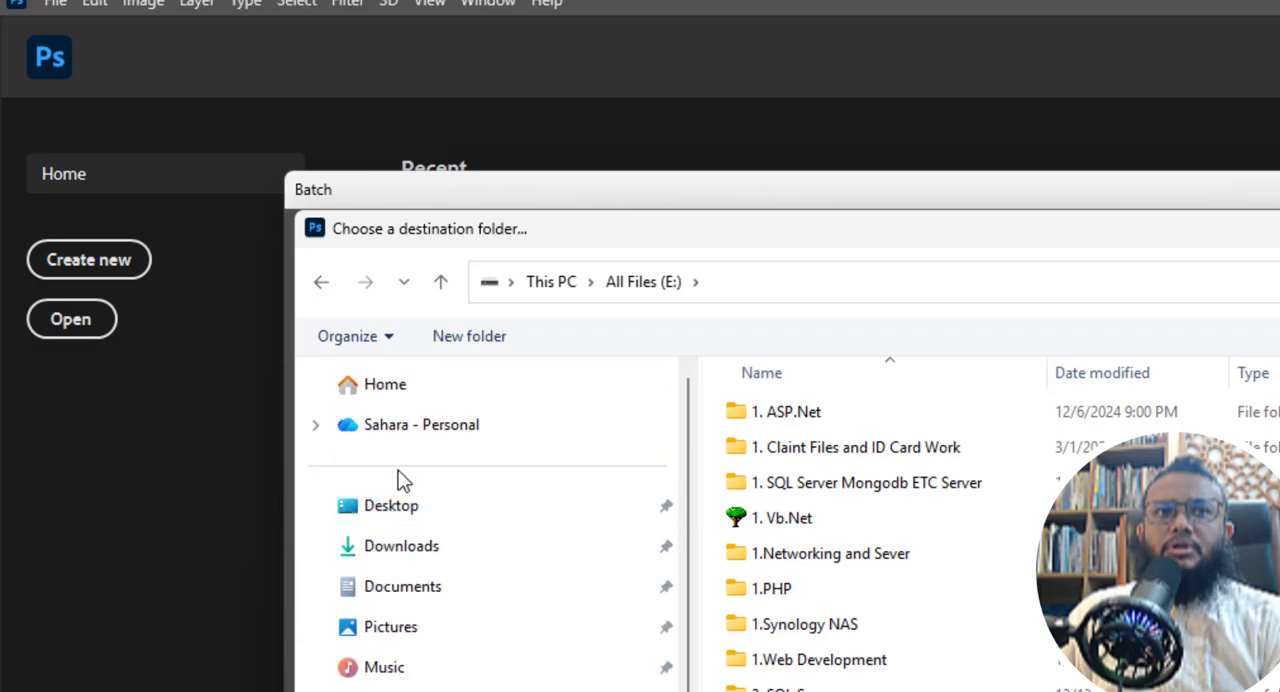
{"action": "left_click", "coordinate": [409, 521]}
{"action": "double_click", "coordinate": [939, 447]}
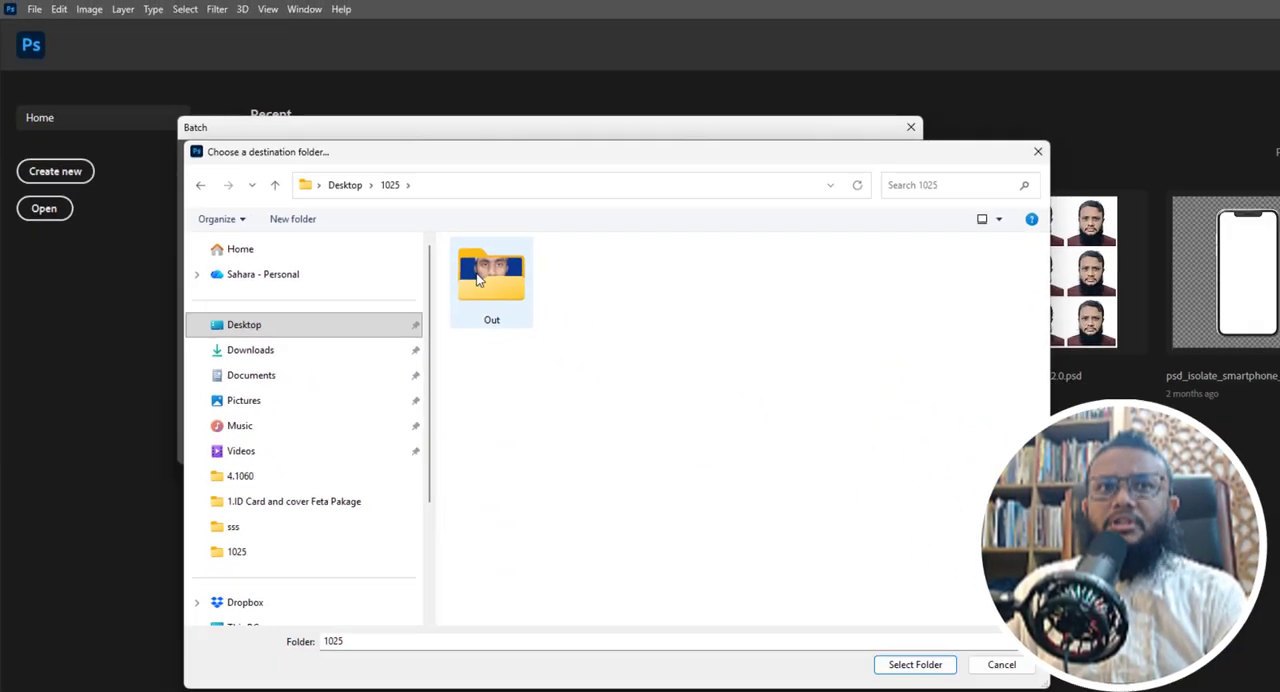
{"action": "double_click", "coordinate": [764, 435]}
{"action": "left_click", "coordinate": [913, 663]}
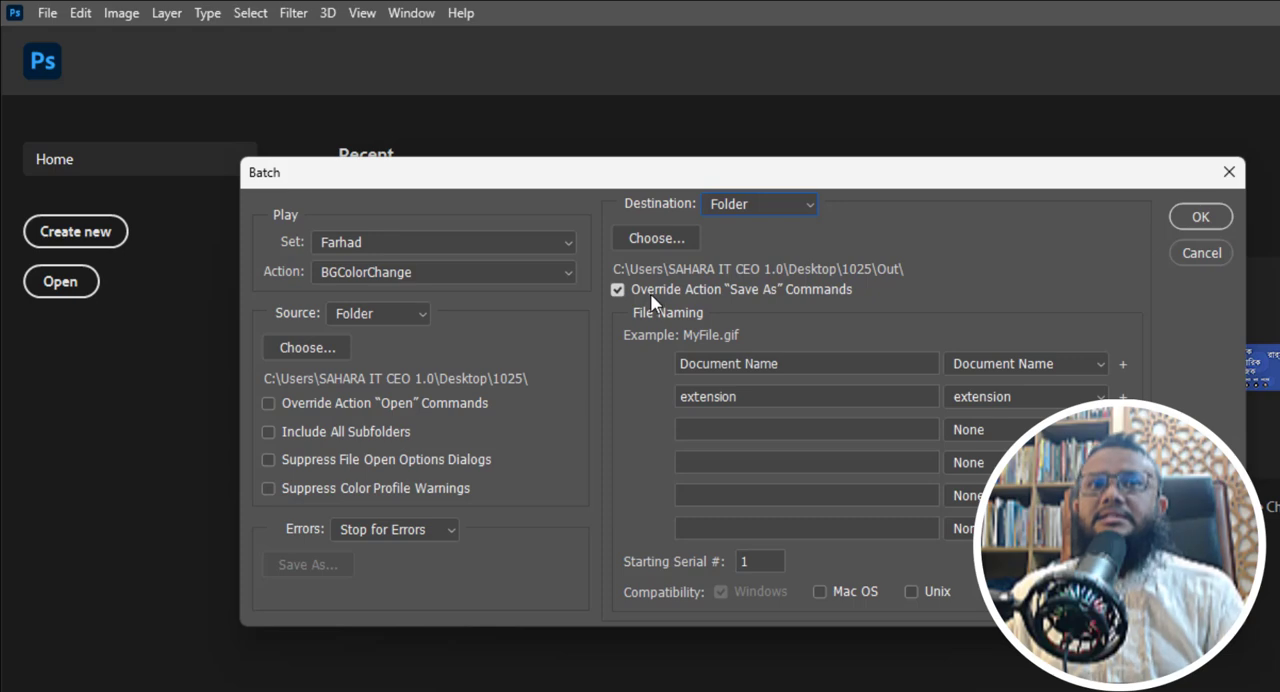
- Run the batch and continue past the unavailable Make command for each portrait
{"action": "left_click", "coordinate": [1192, 216]}
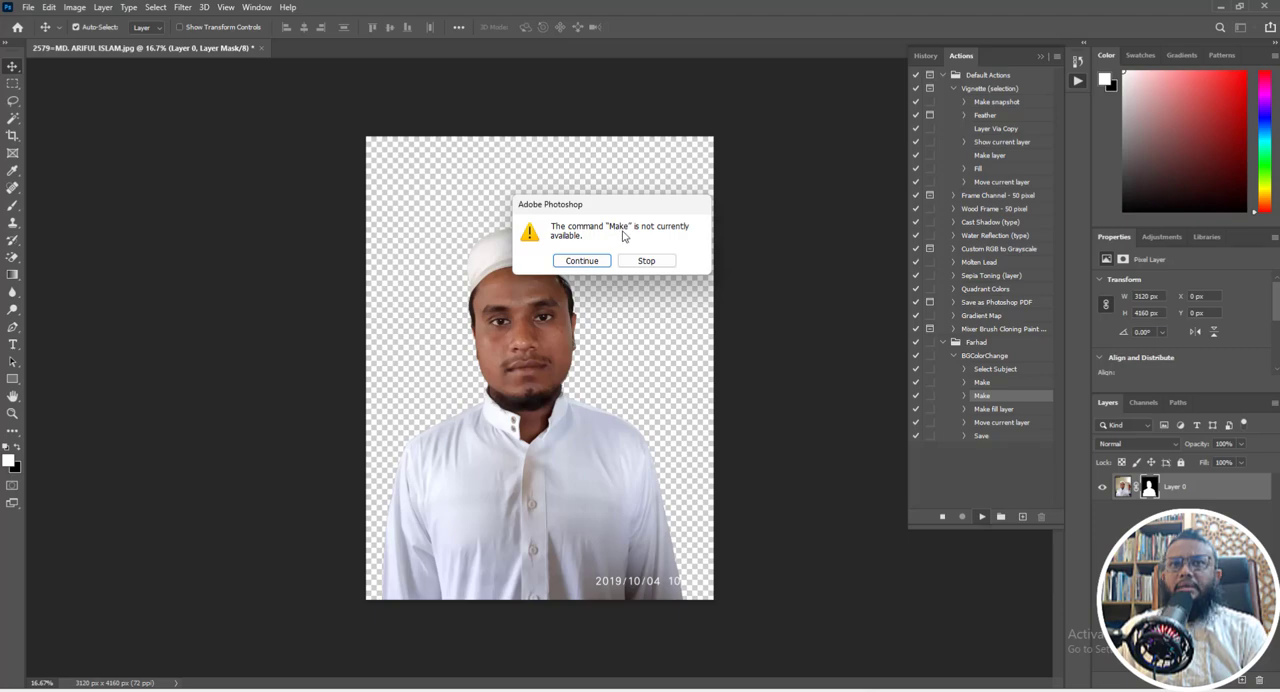
{"action": "left_click", "coordinate": [578, 262]}
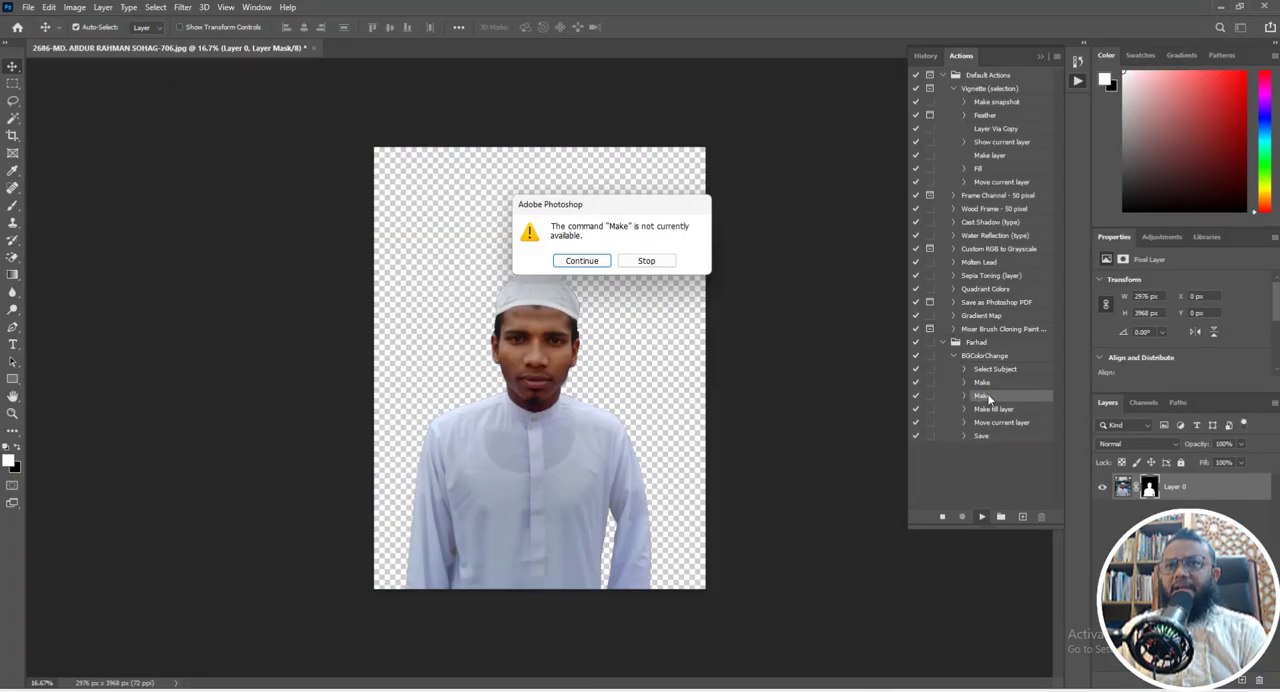
{"action": "left_click", "coordinate": [583, 262]}
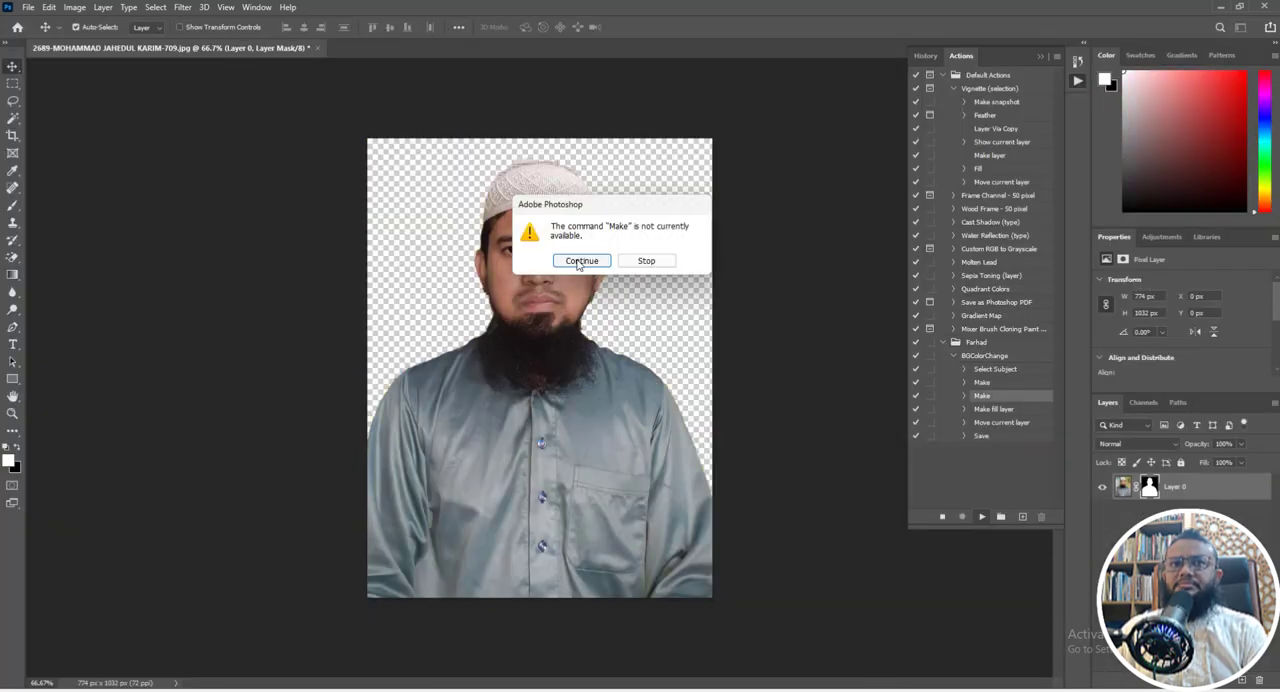
{"action": "left_click", "coordinate": [579, 261]}
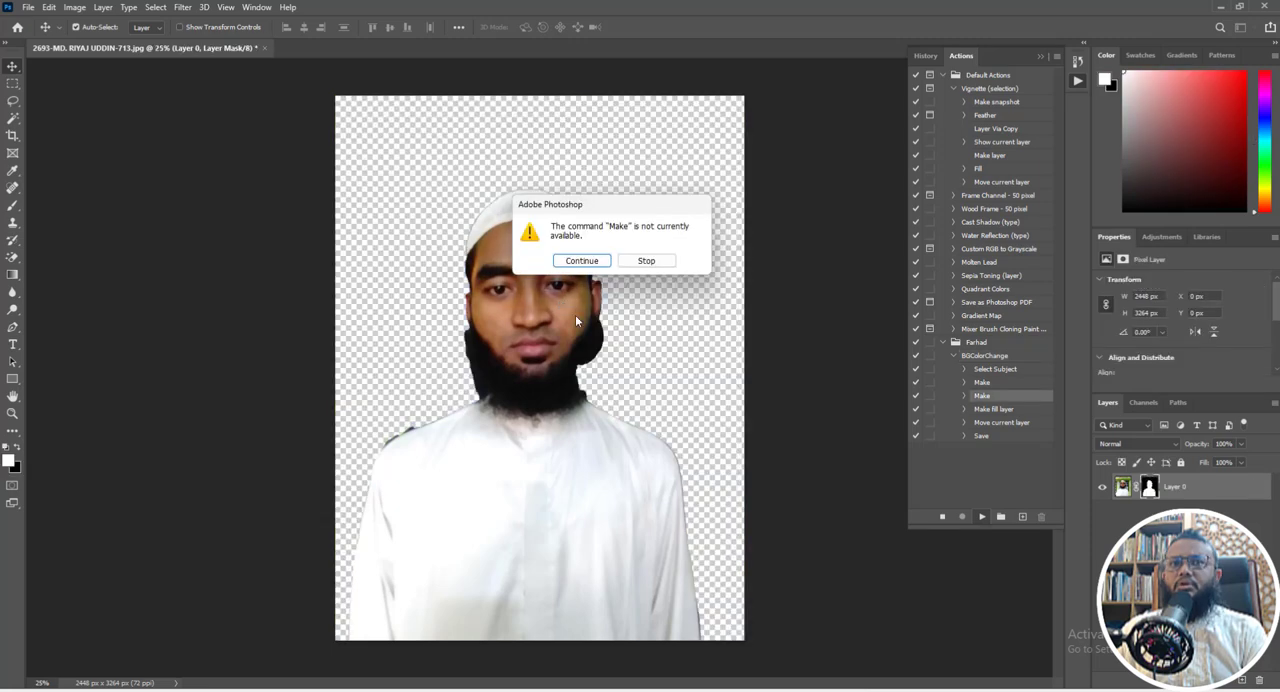
{"action": "left_click", "coordinate": [583, 258]}
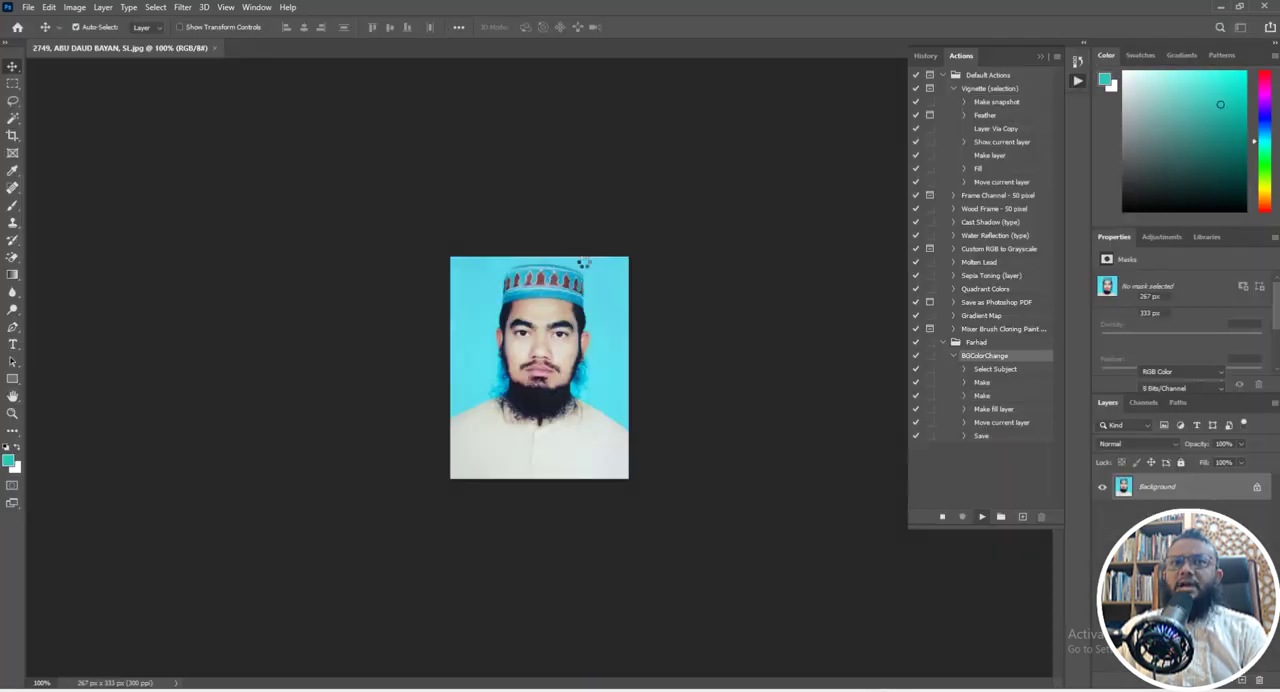
{"action": "left_click", "coordinate": [583, 262]}
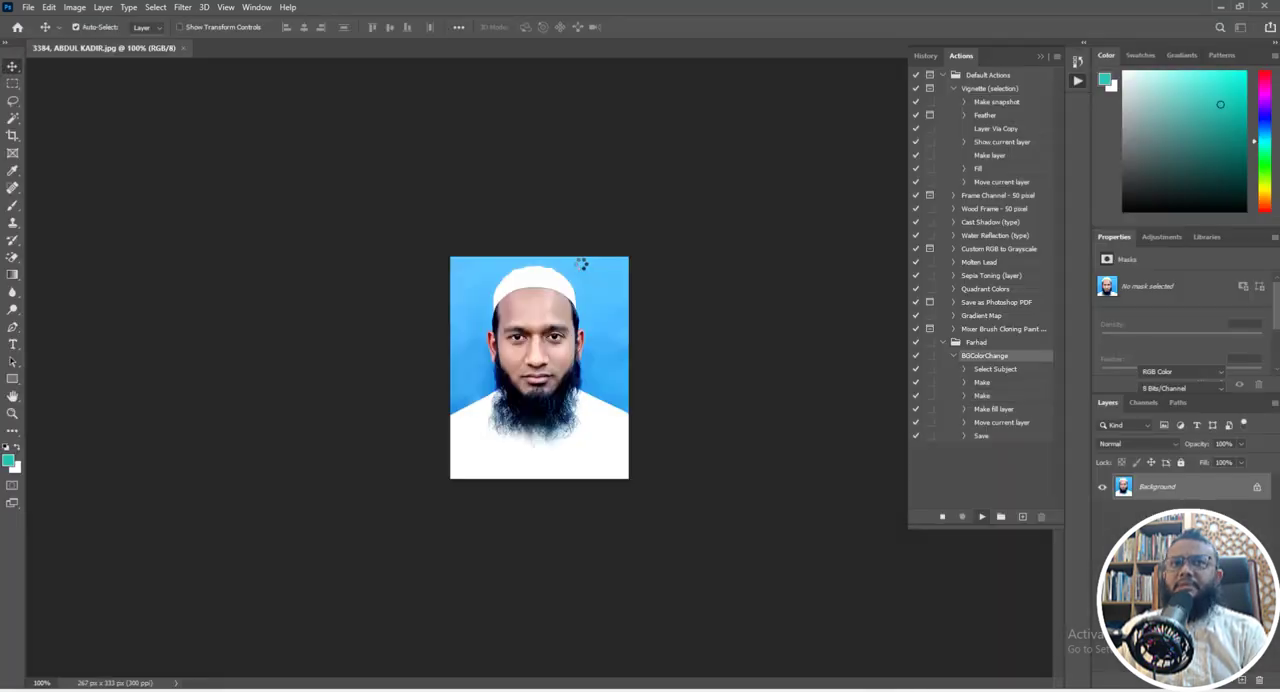
{"action": "left_click", "coordinate": [583, 261]}
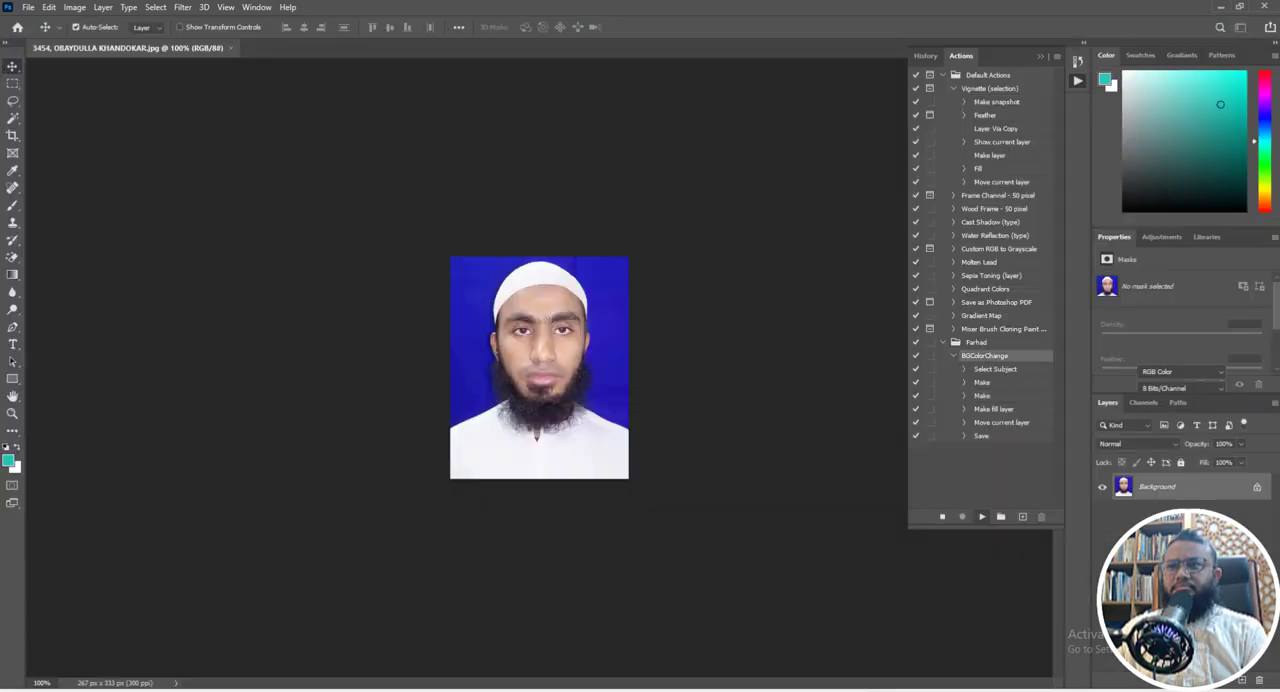
{"action": "left_click", "coordinate": [583, 261]}
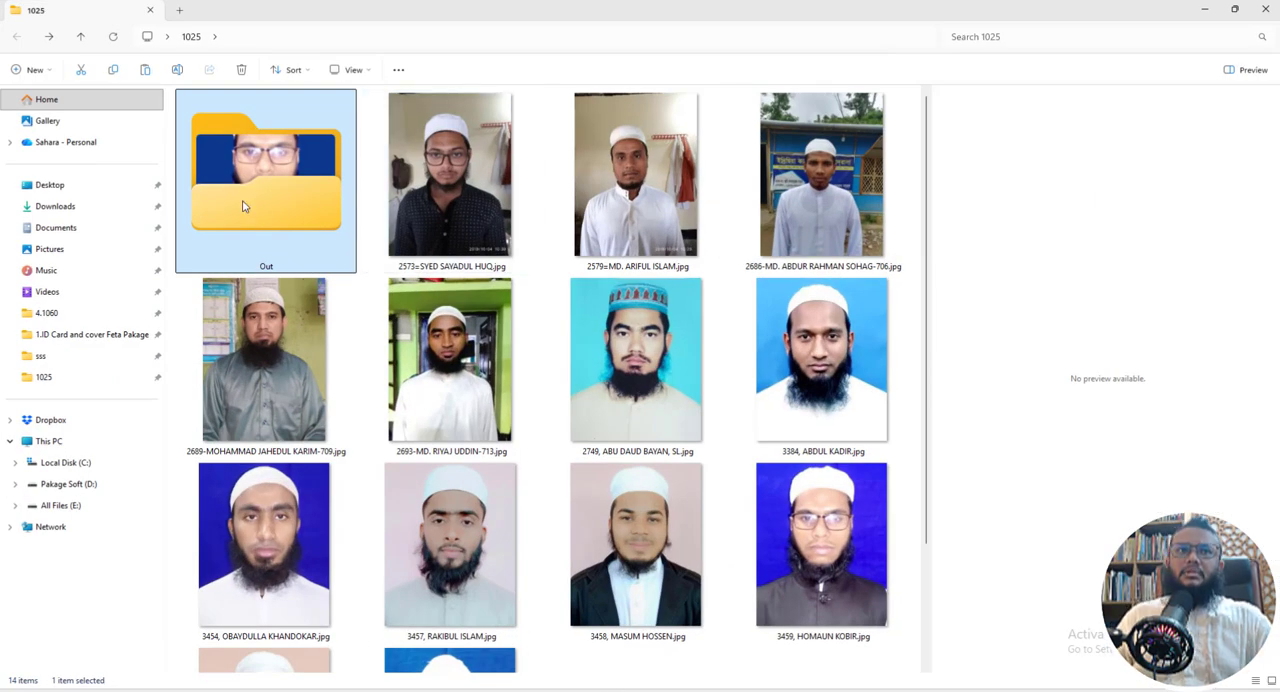
- Open the Out folder inside 1025 in File Explorer and show the processed portraits as large icons
{"action": "double_click", "coordinate": [253, 161]}
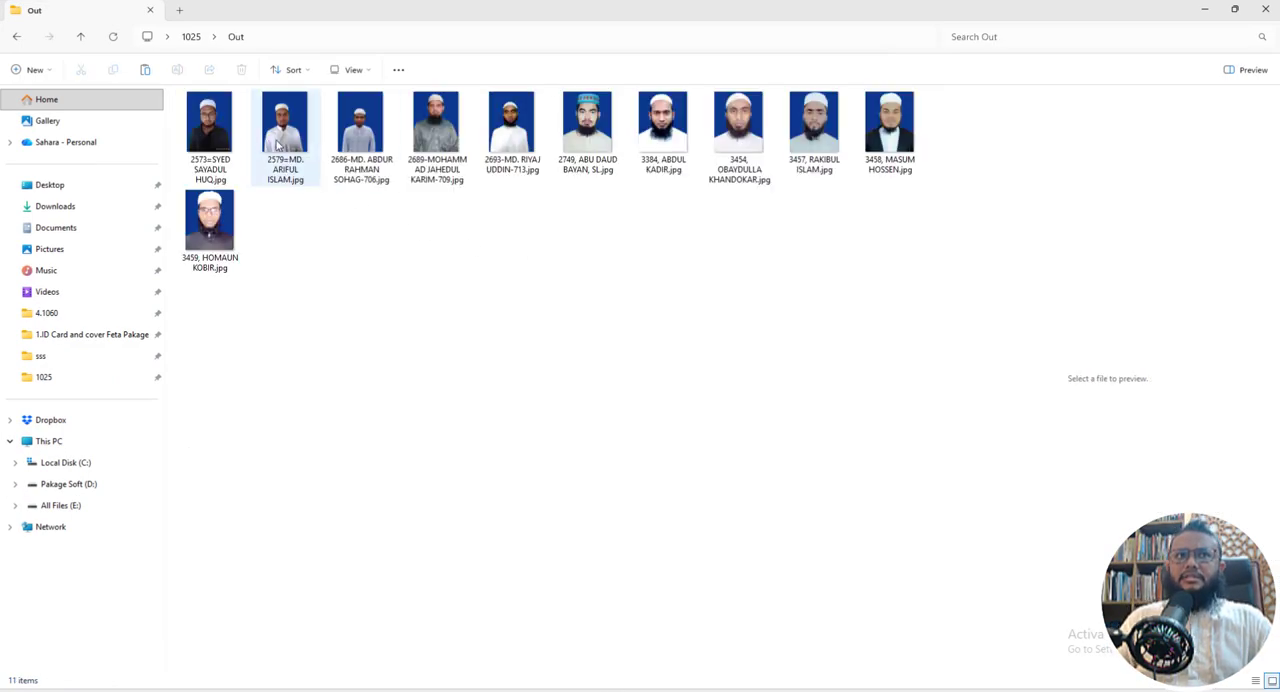
{"action": "right_click", "coordinate": [320, 221]}
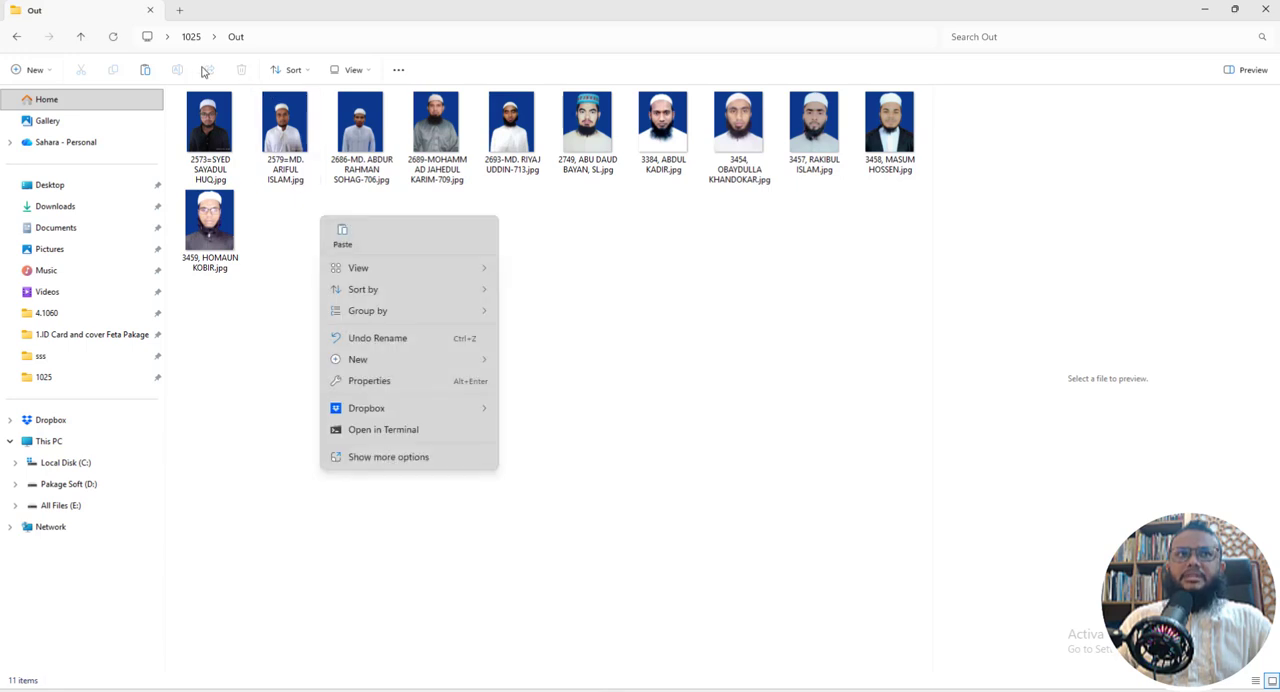
{"action": "left_click", "coordinate": [350, 70]}
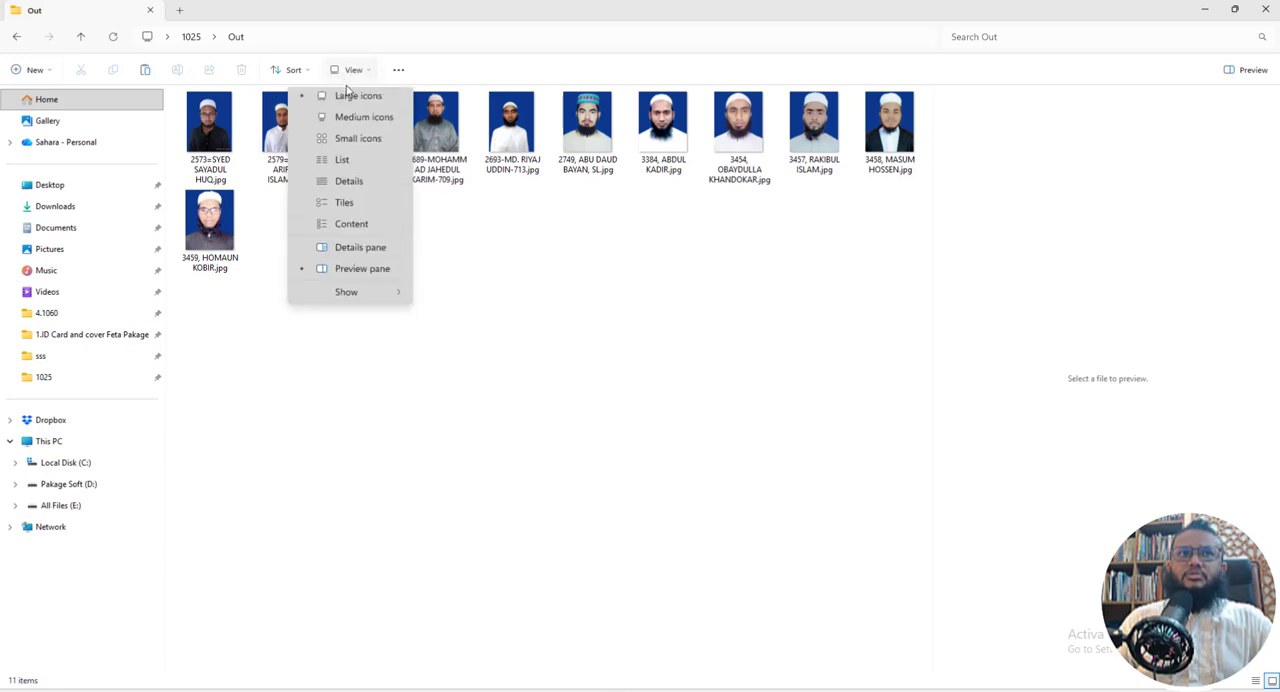
{"action": "left_click", "coordinate": [347, 100]}
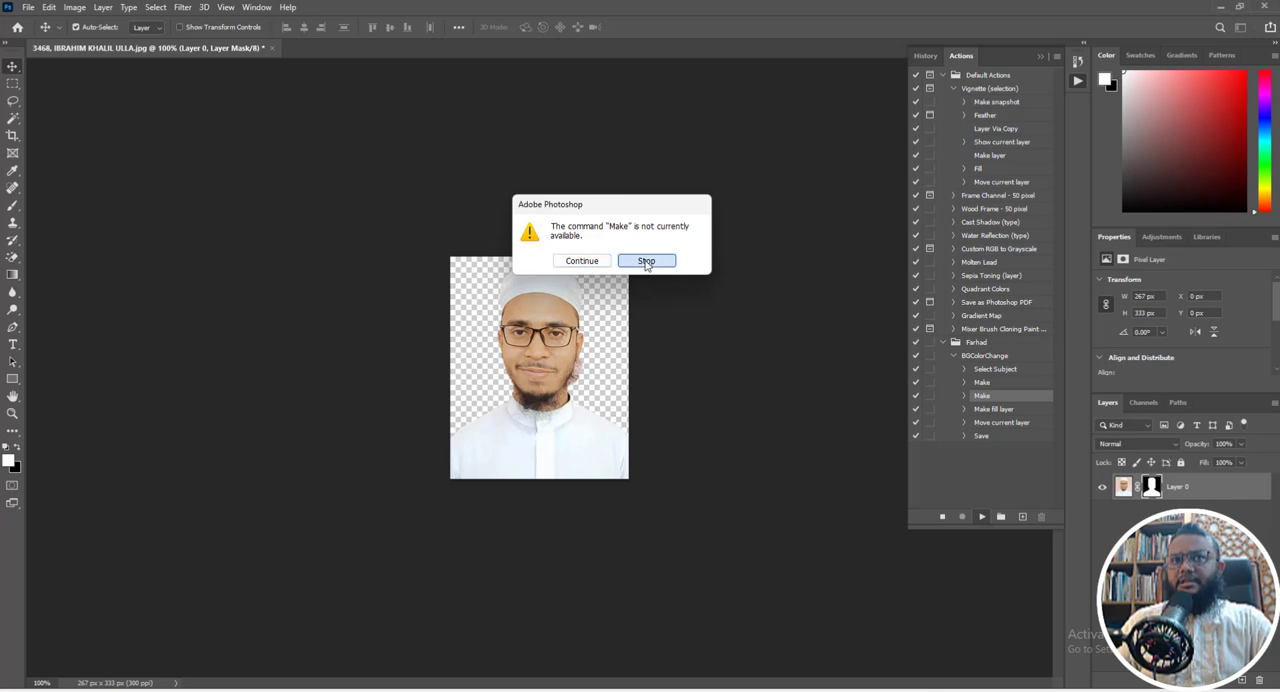
- Stop the batch in Photoshop and delete the first of the two duplicate Make steps from the BGColorChange action
{"action": "left_click", "coordinate": [646, 261]}
{"action": "left_click", "coordinate": [646, 261]}
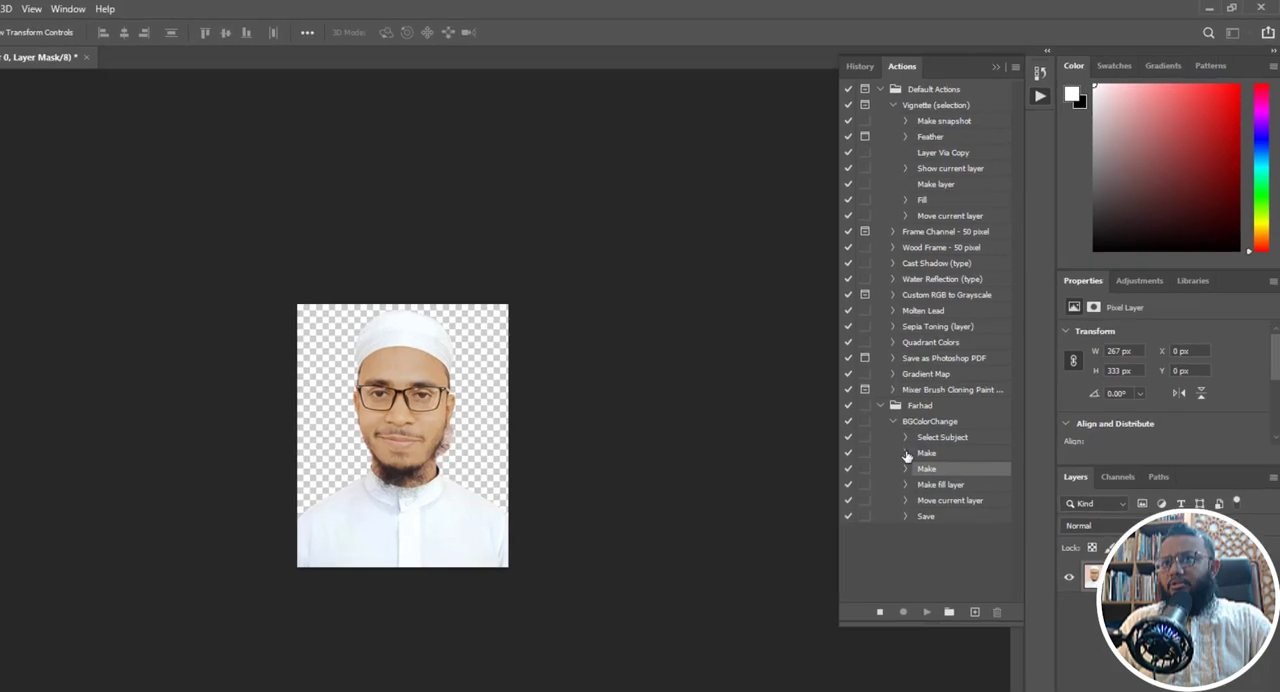
{"action": "left_click", "coordinate": [925, 429]}
{"action": "left_click", "coordinate": [925, 474]}
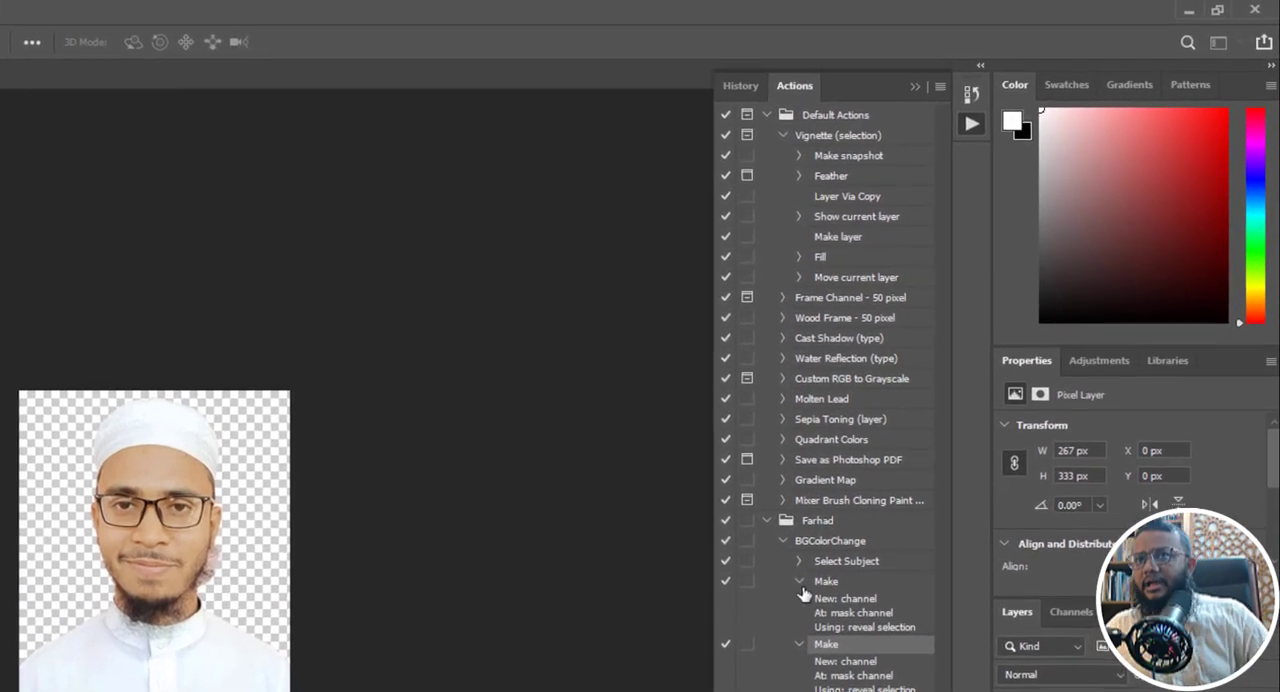
{"action": "left_click", "coordinate": [799, 582]}
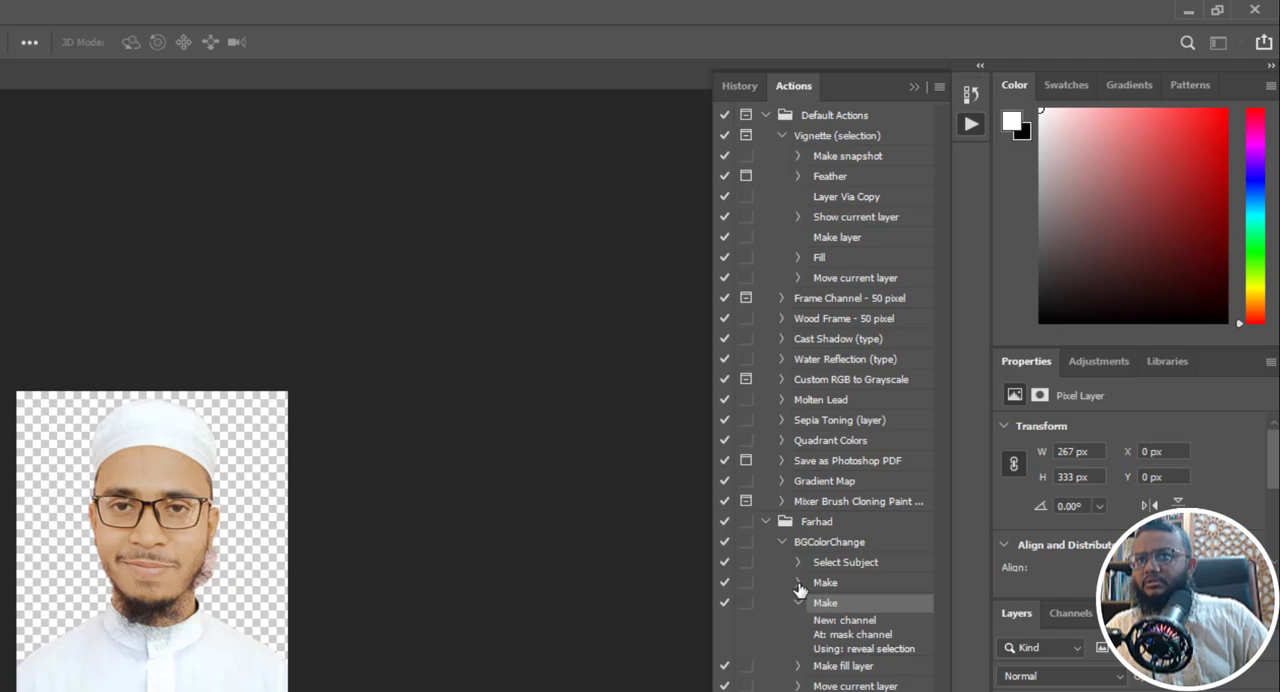
{"action": "left_click", "coordinate": [799, 603]}
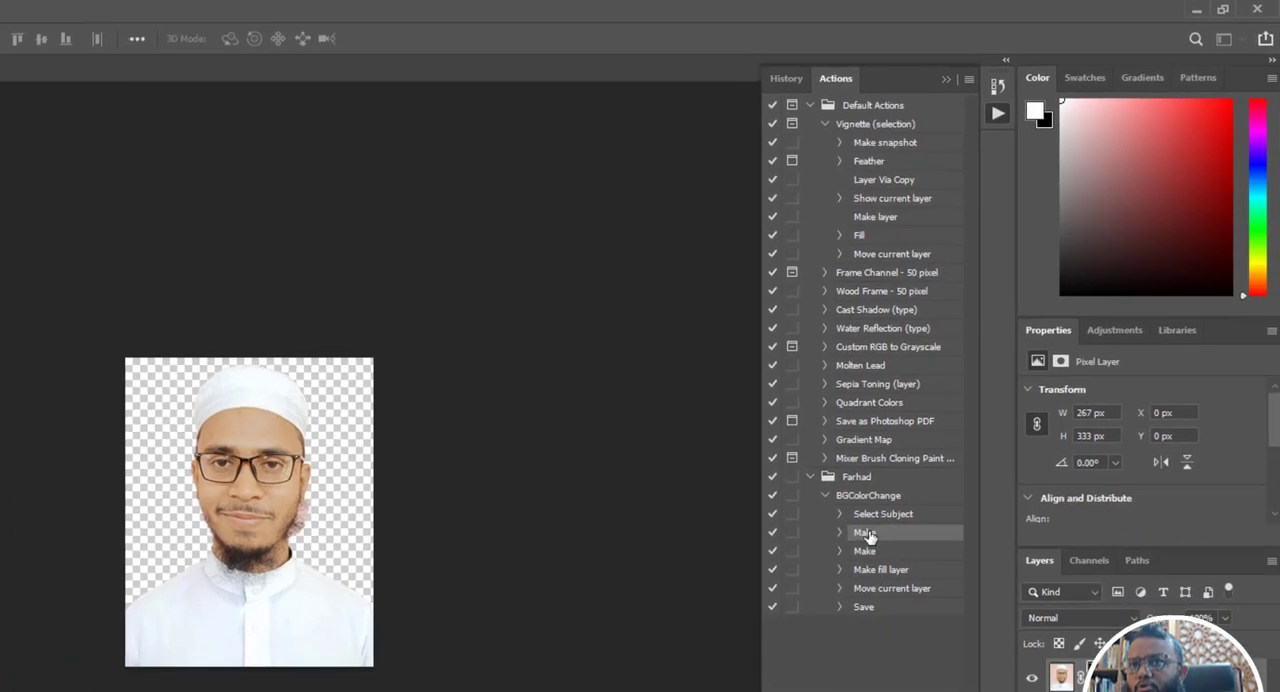
{"action": "left_click", "coordinate": [971, 672]}
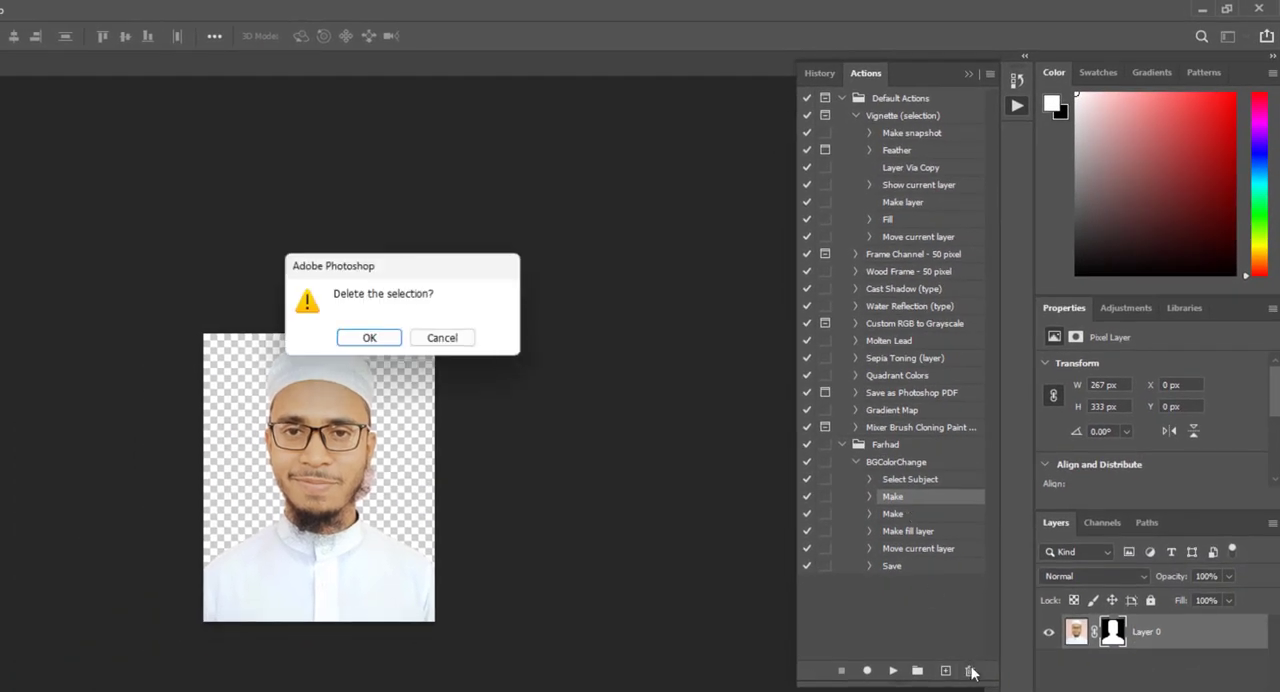
{"action": "left_click", "coordinate": [369, 337]}
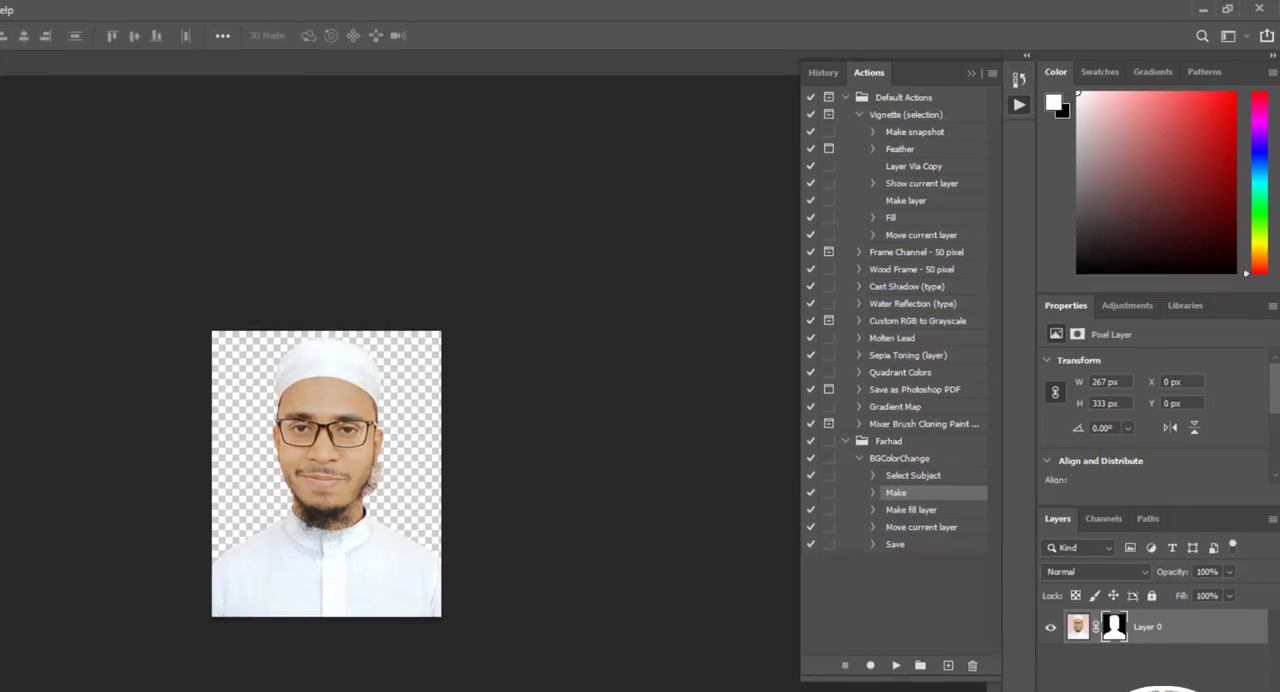
- Close the unfinished portrait without saving and rerun the BGColorChange batch from the 1025 folder into its Out folder
{"action": "left_click", "coordinate": [46, 60]}
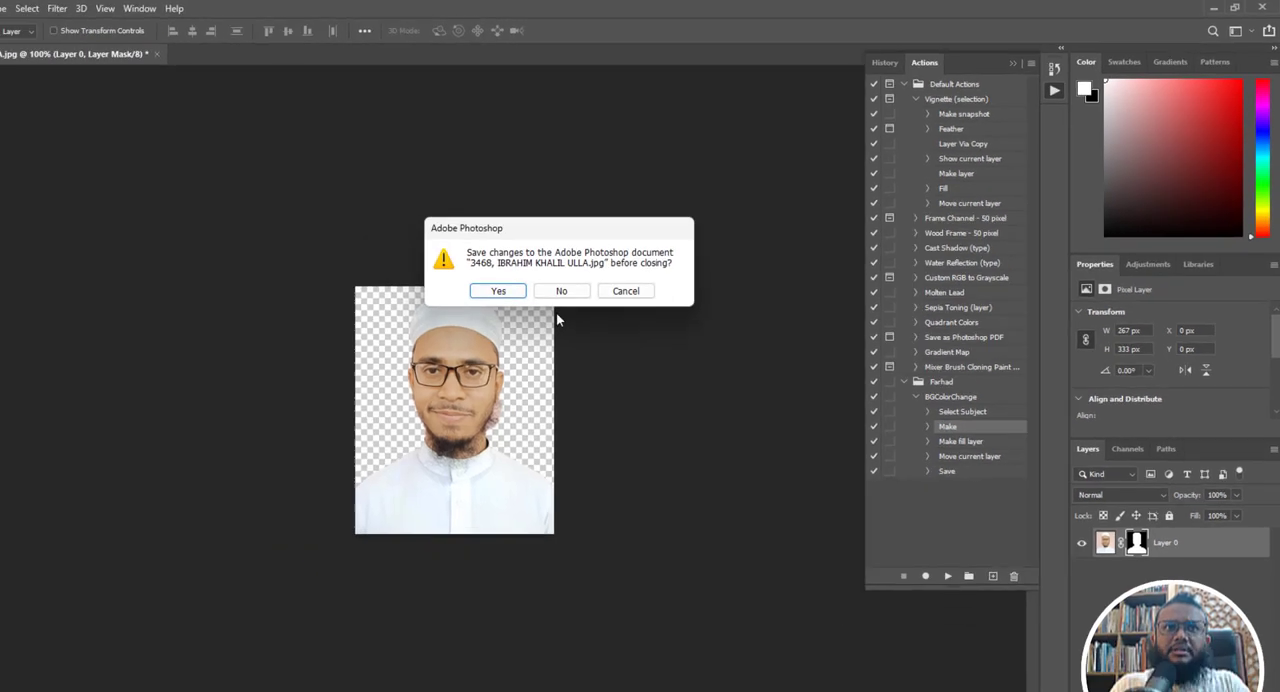
{"action": "left_click", "coordinate": [561, 290]}
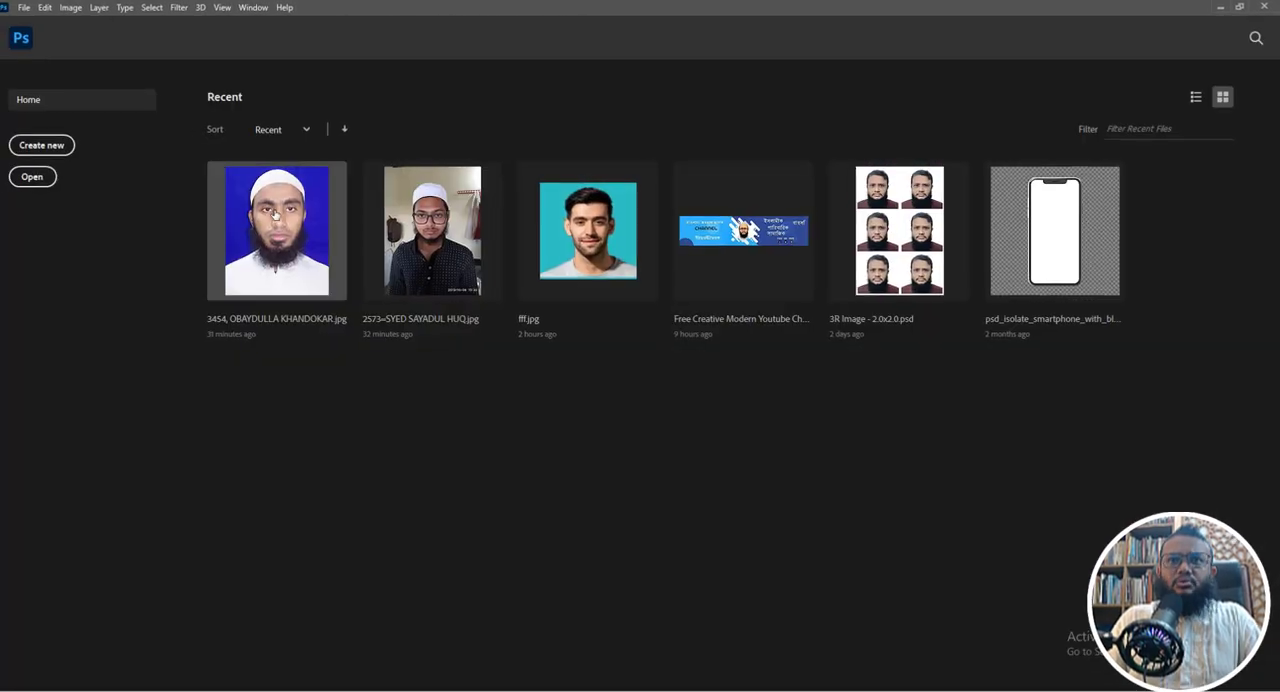
{"action": "left_click", "coordinate": [24, 8]}
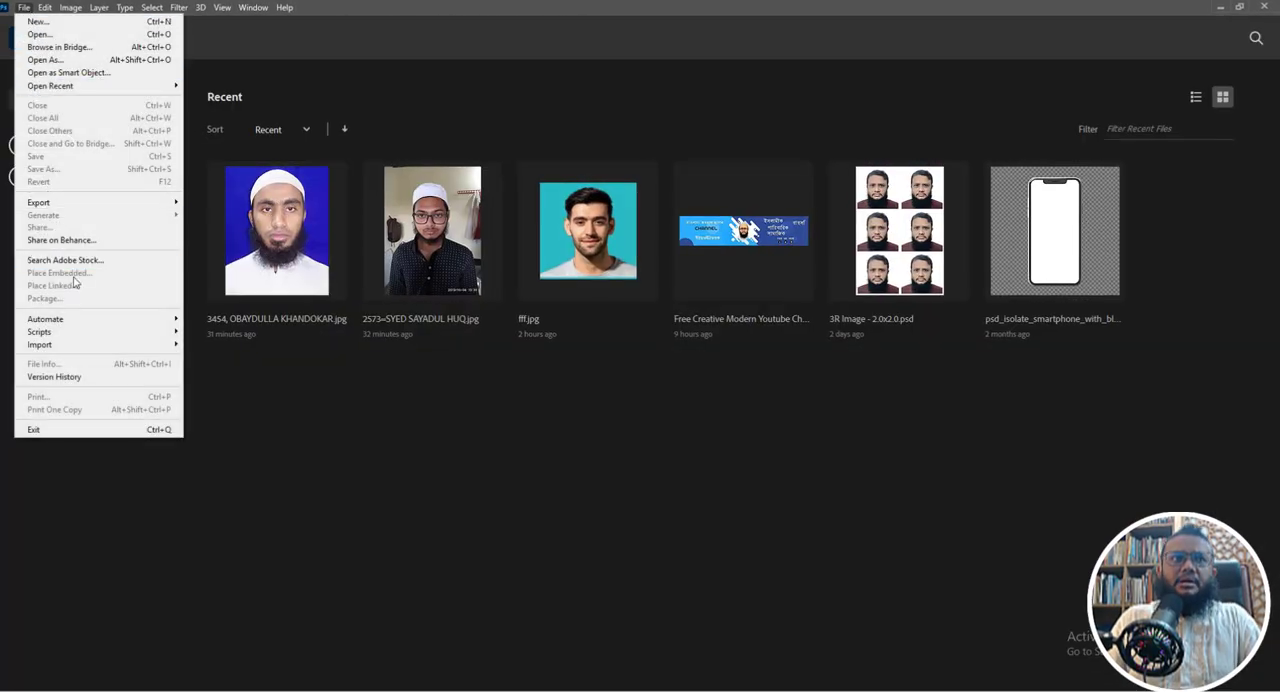
{"action": "mouse_move", "coordinate": [75, 318]}
{"action": "left_click", "coordinate": [200, 318]}
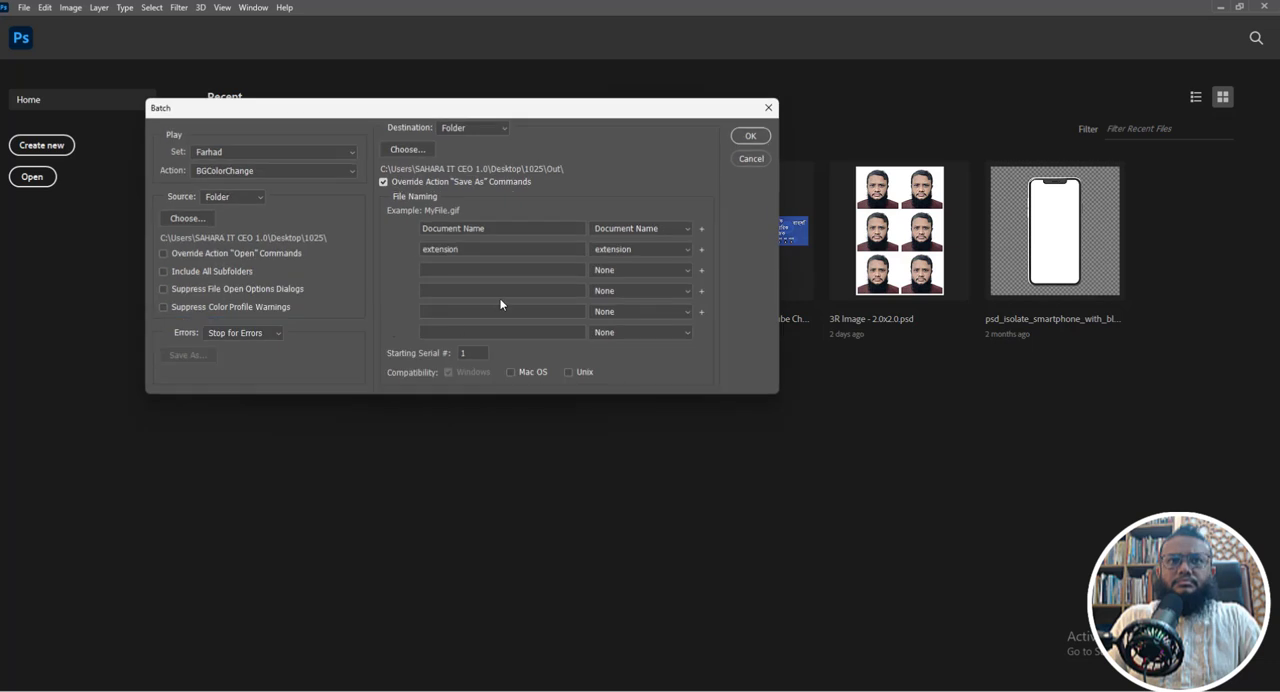
{"action": "left_click", "coordinate": [751, 136]}
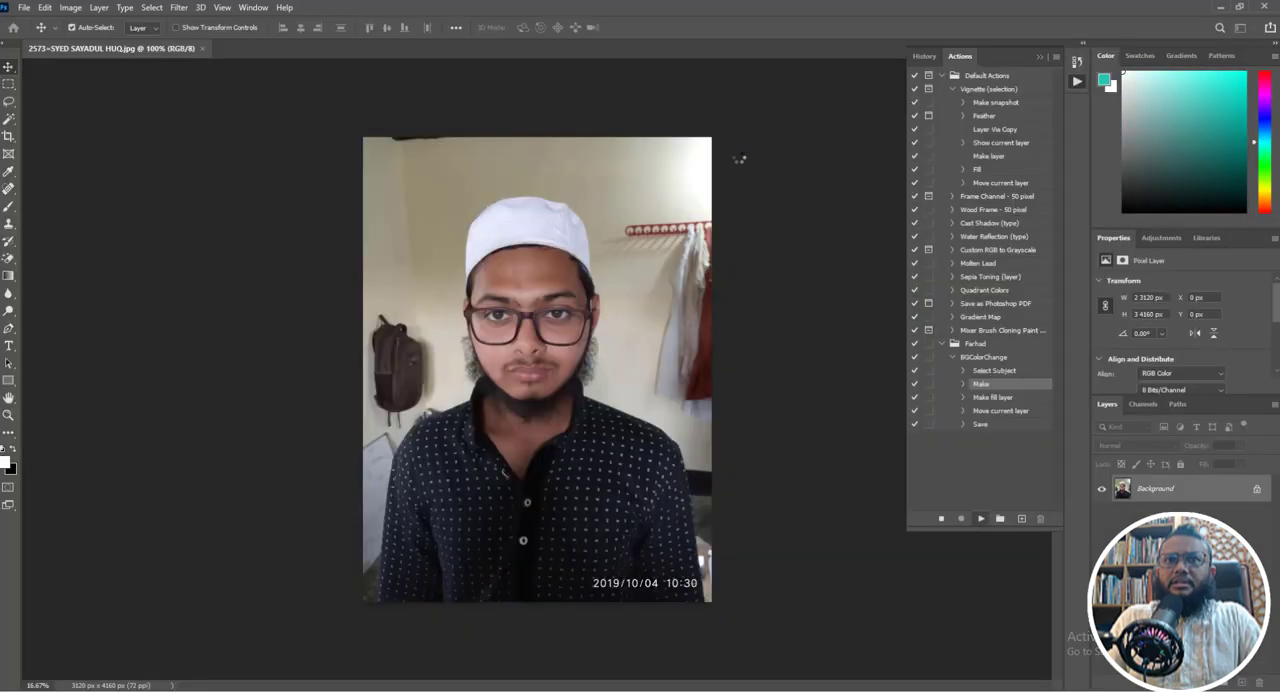